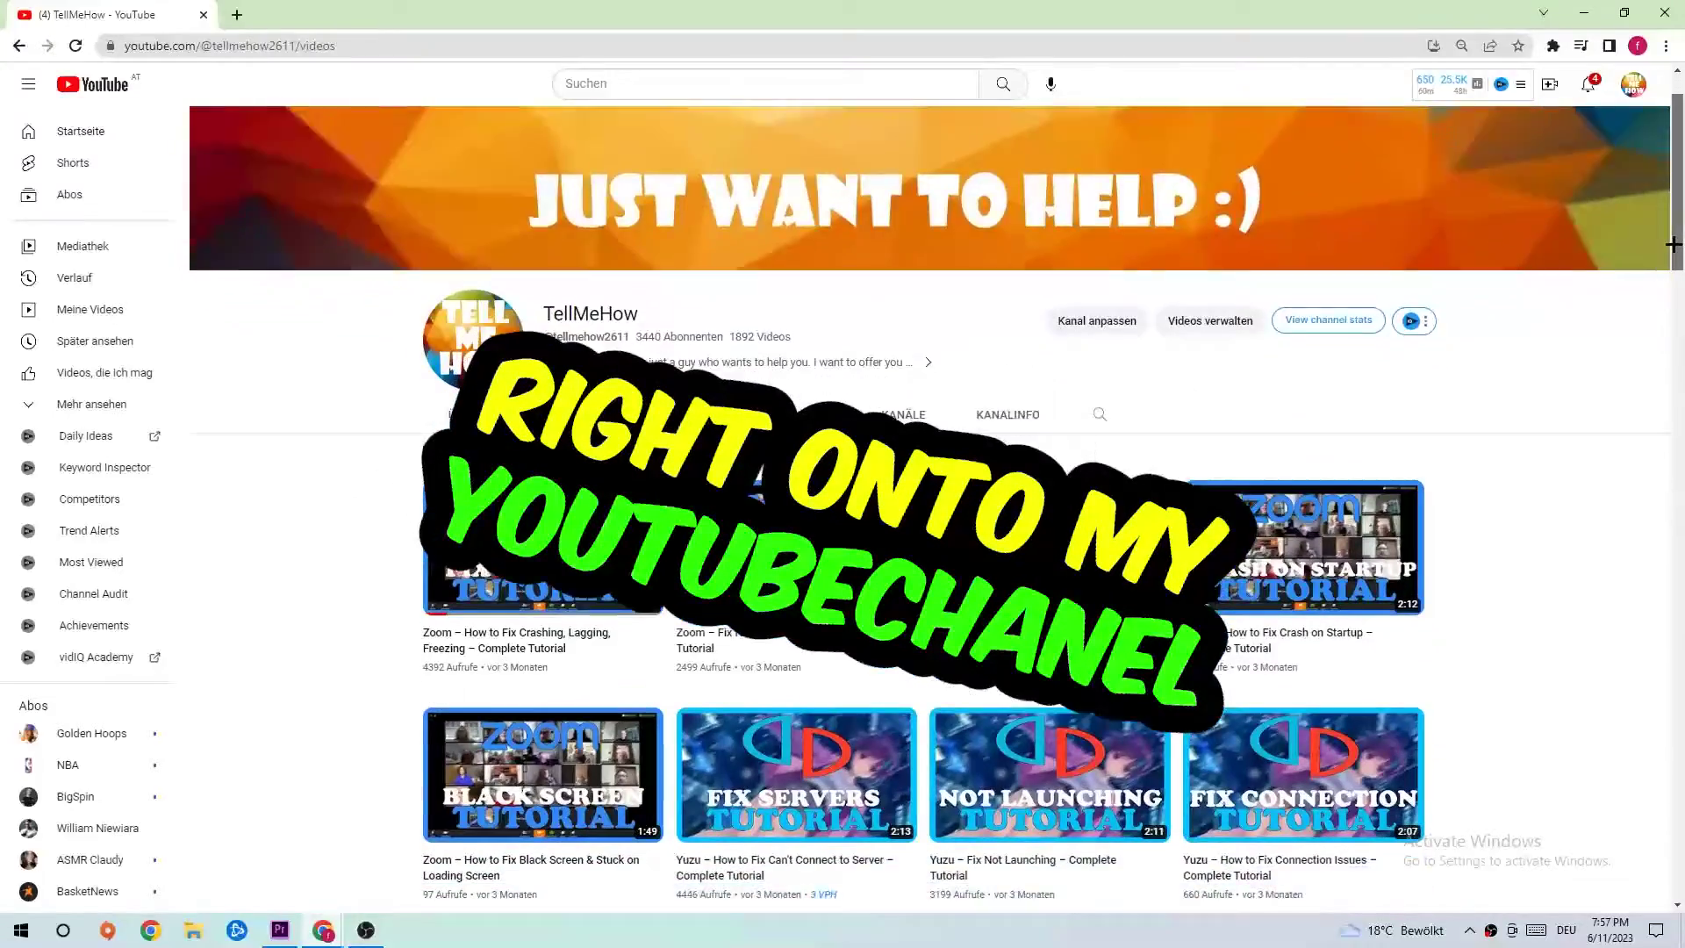
Open Windows Settings from the Start menu and go to System Display, showing monitors 1 and 2.
scroll(1672, 245, down, 8)
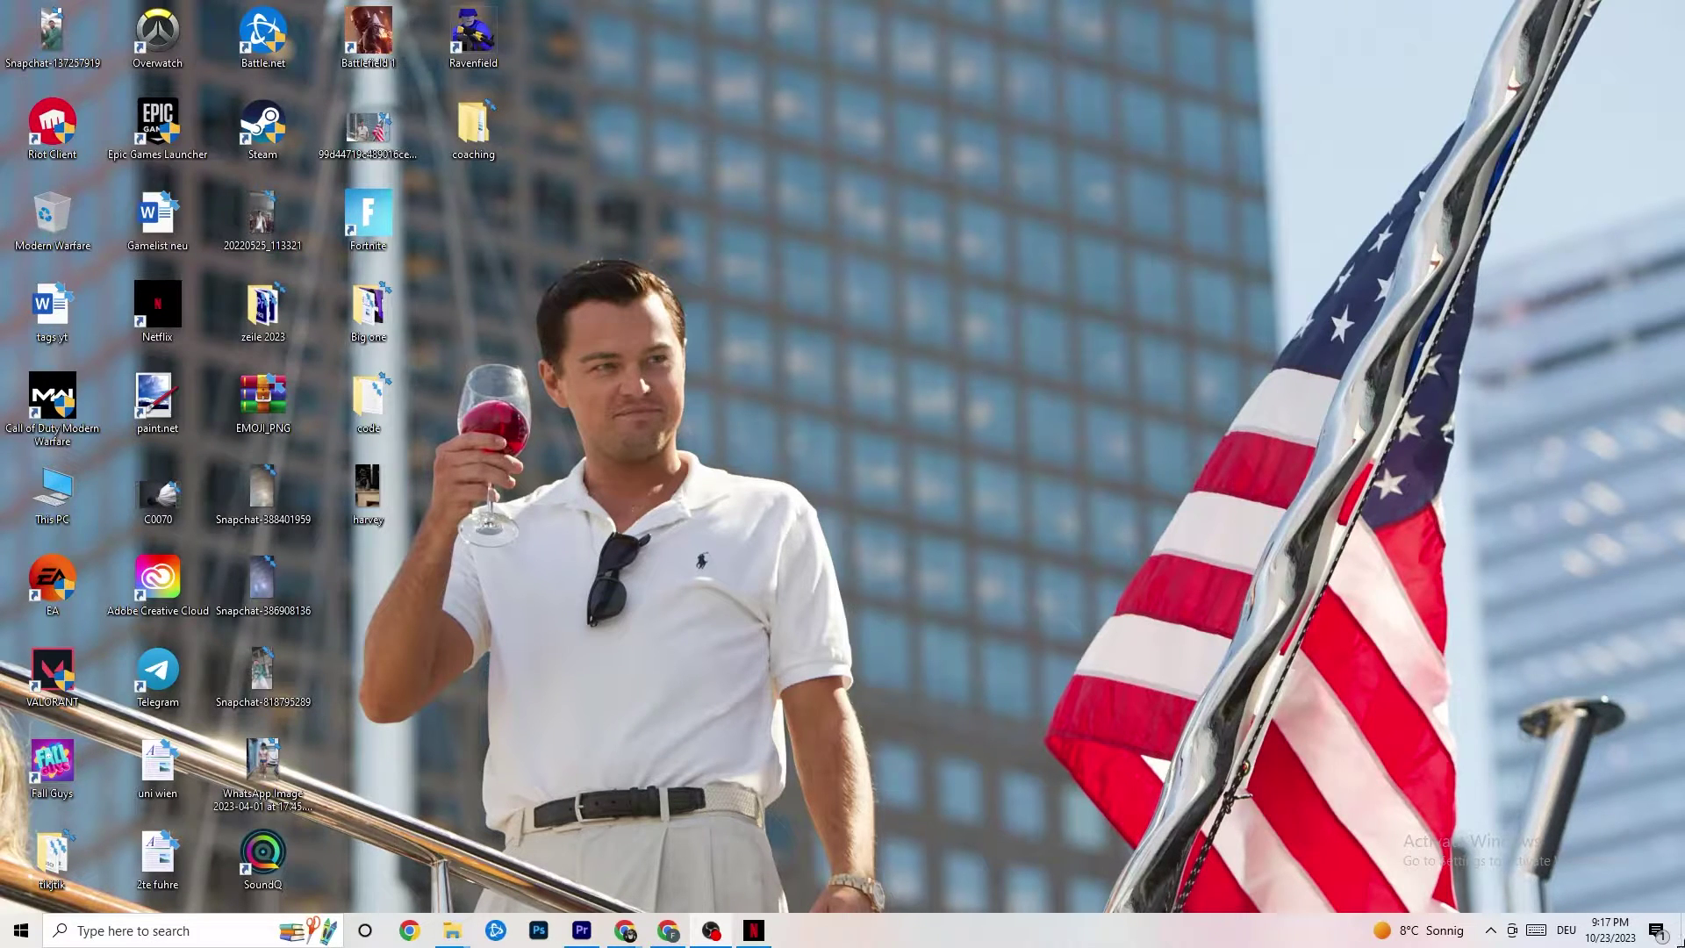
click(7, 932)
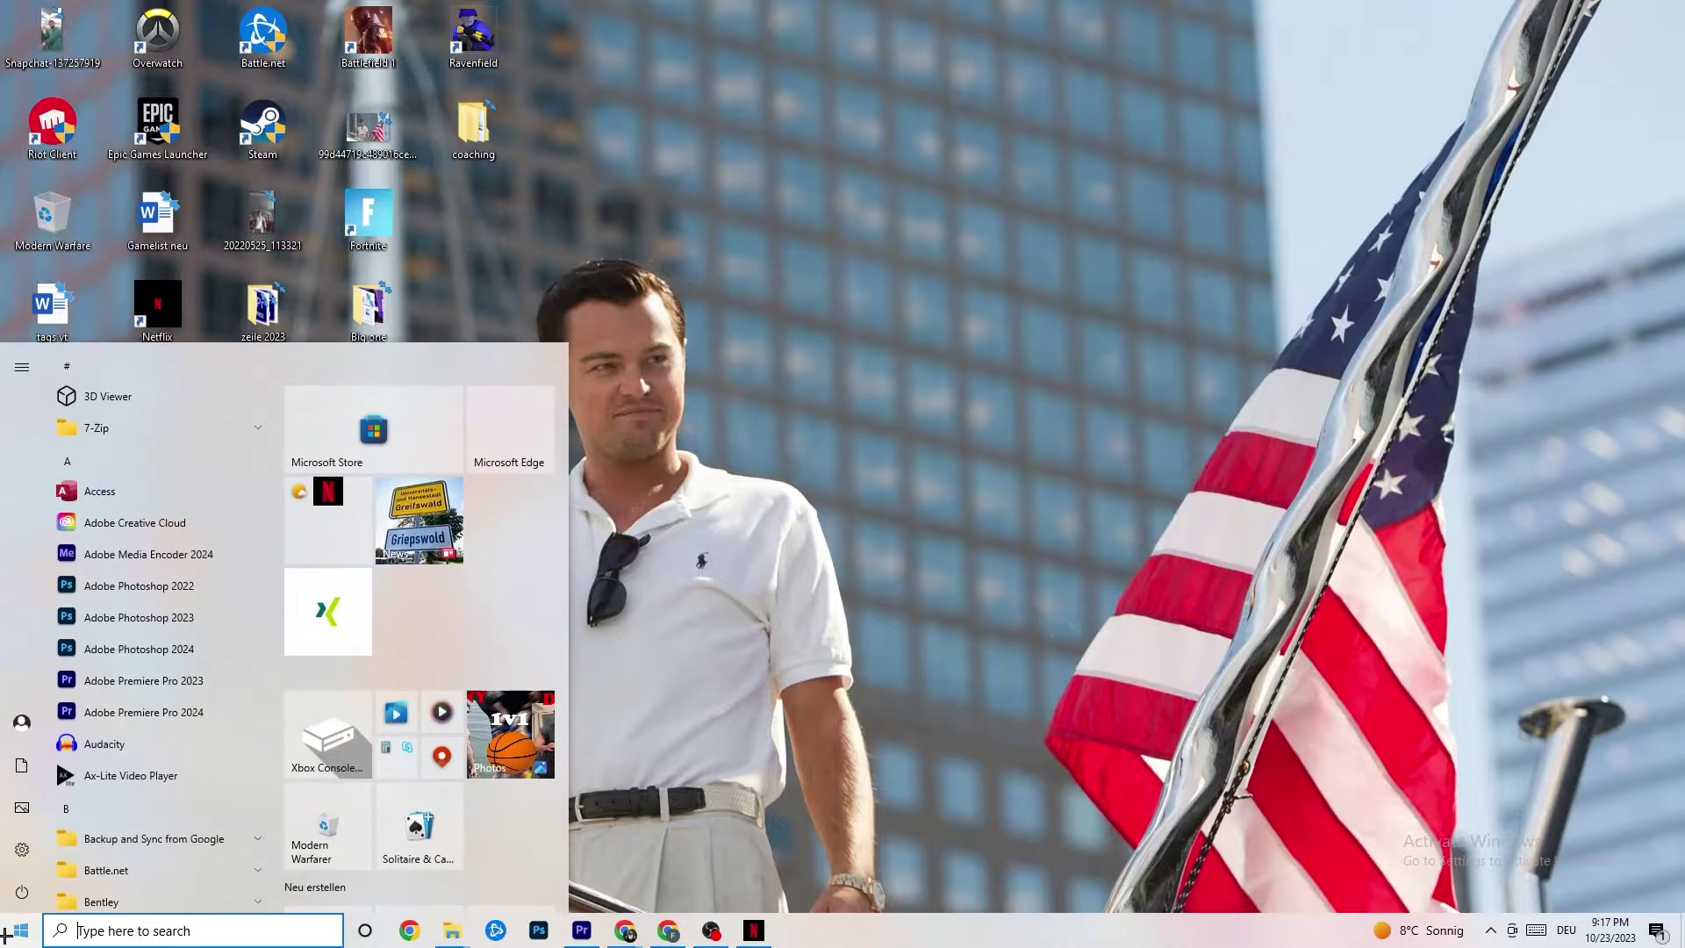
click(22, 850)
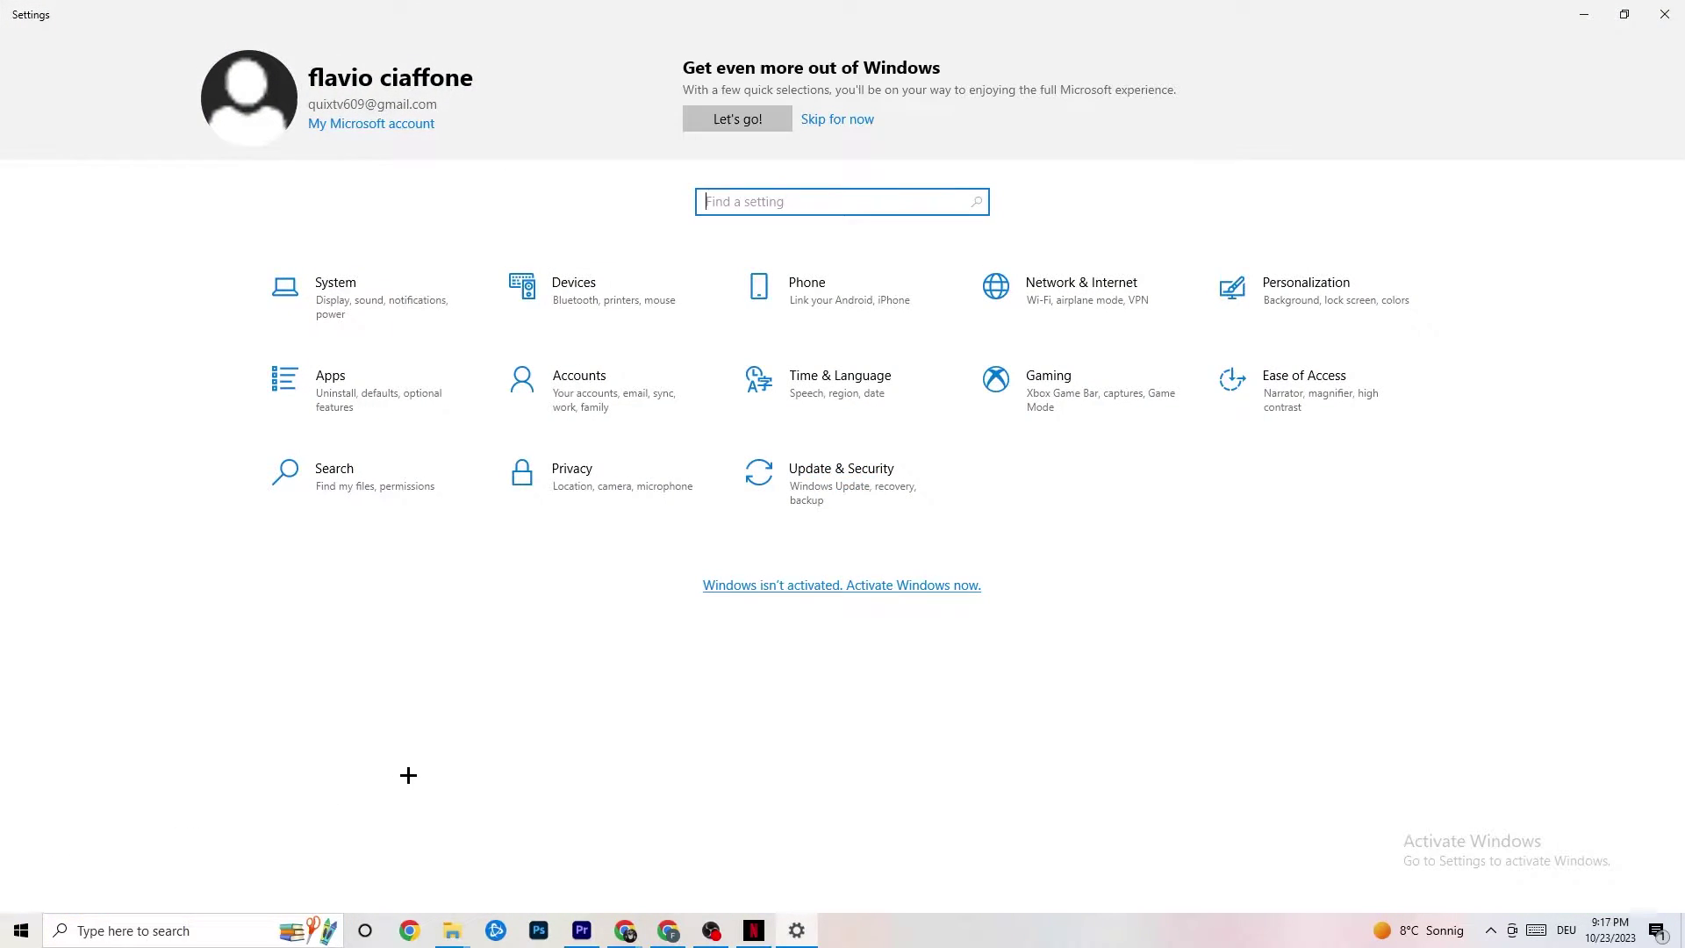
click(365, 301)
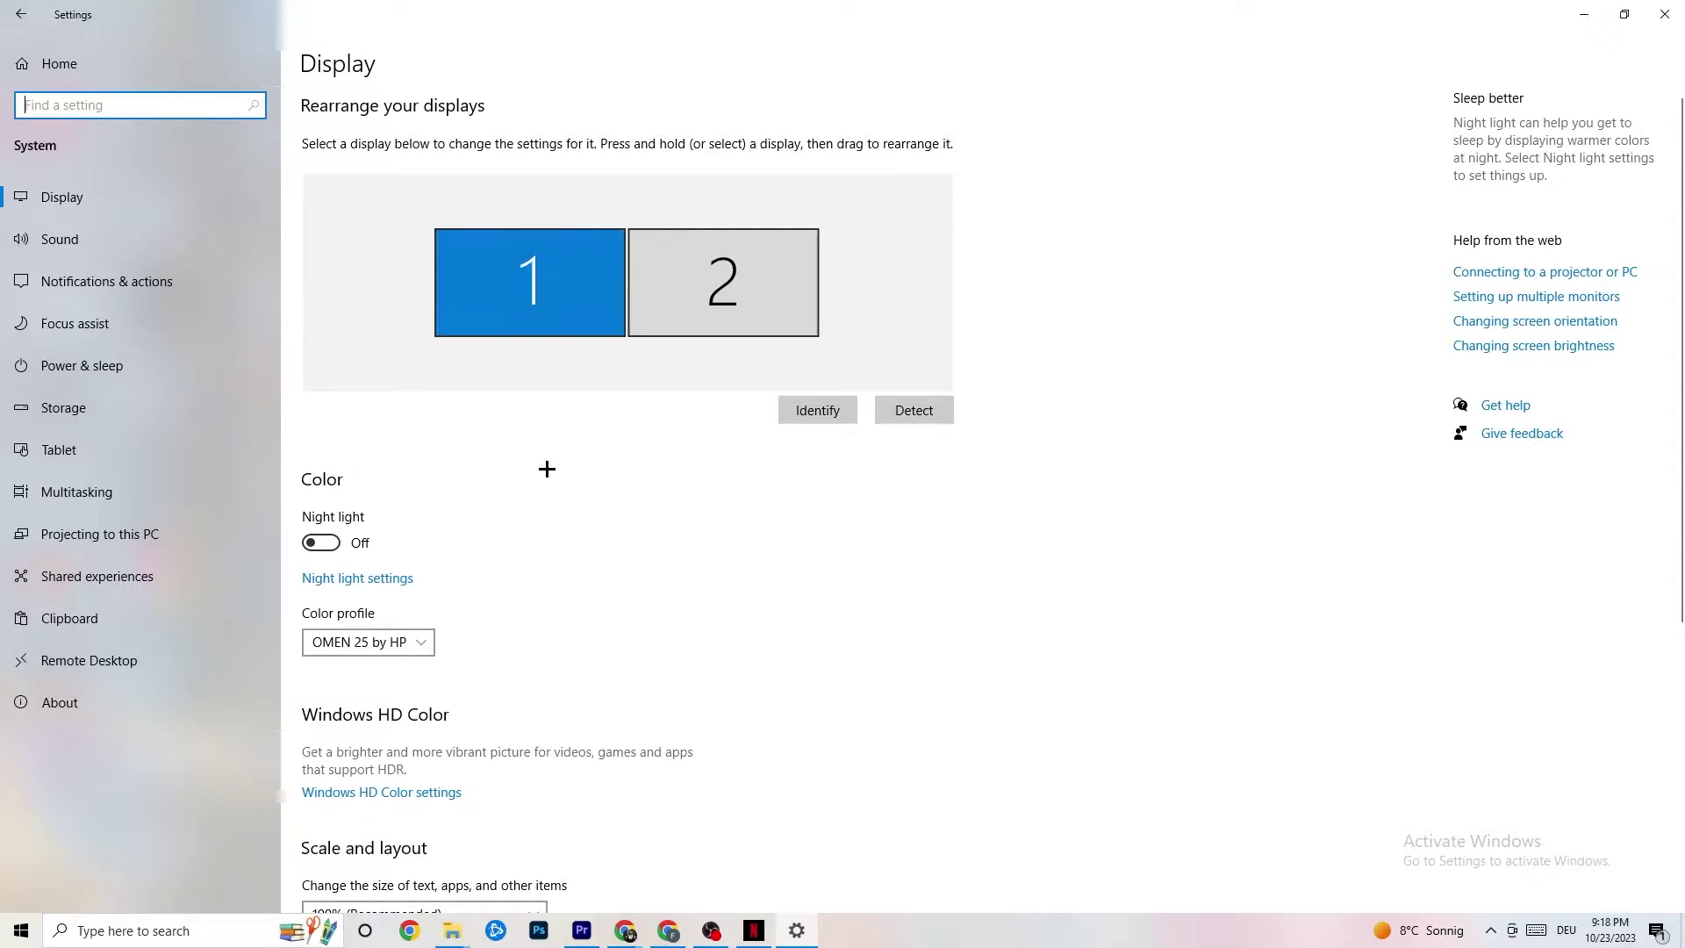
scroll(547, 363, down, 3)
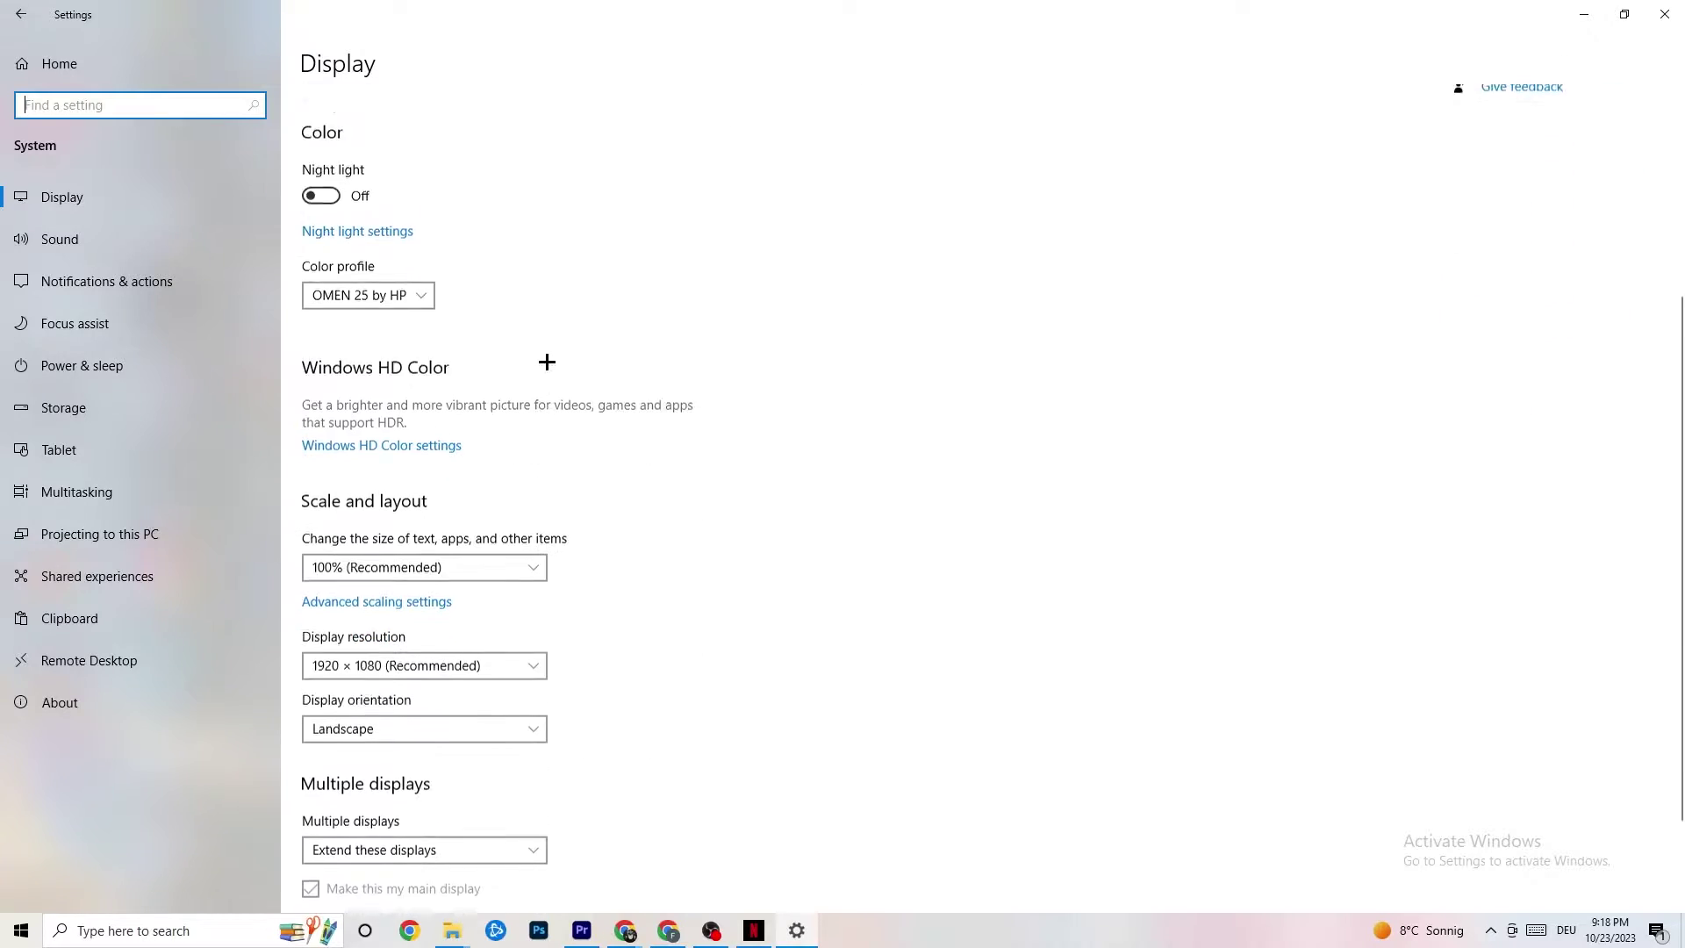
click(365, 226)
click(452, 232)
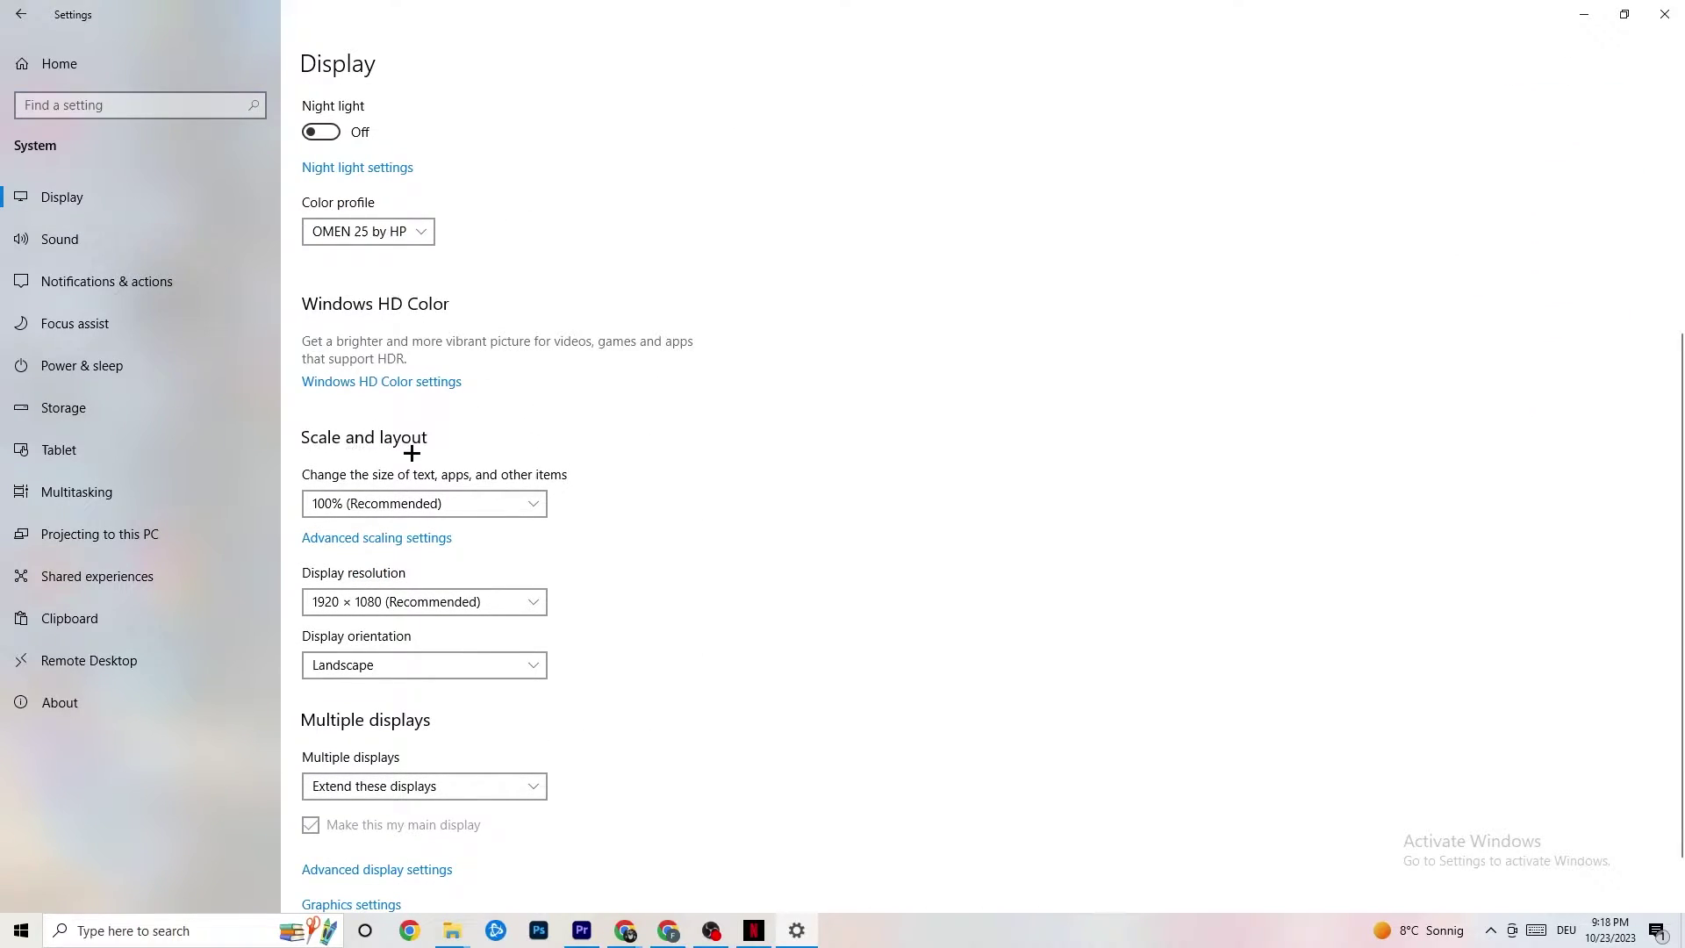
click(516, 503)
click(722, 431)
double_click(447, 607)
click(545, 601)
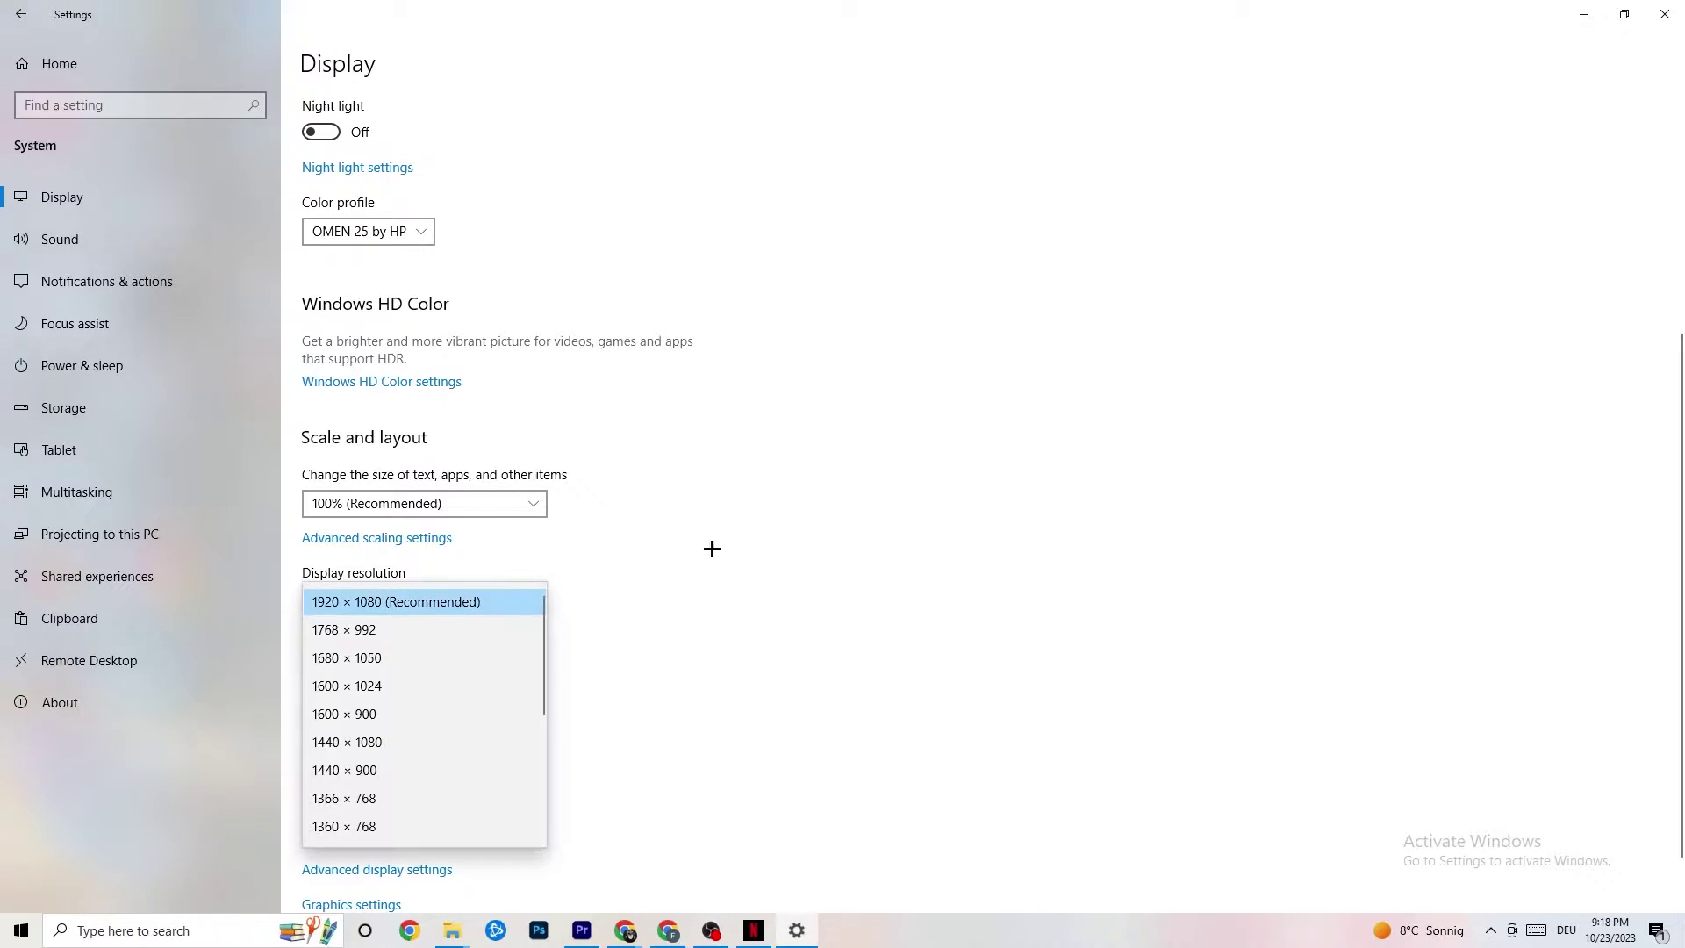
click(735, 546)
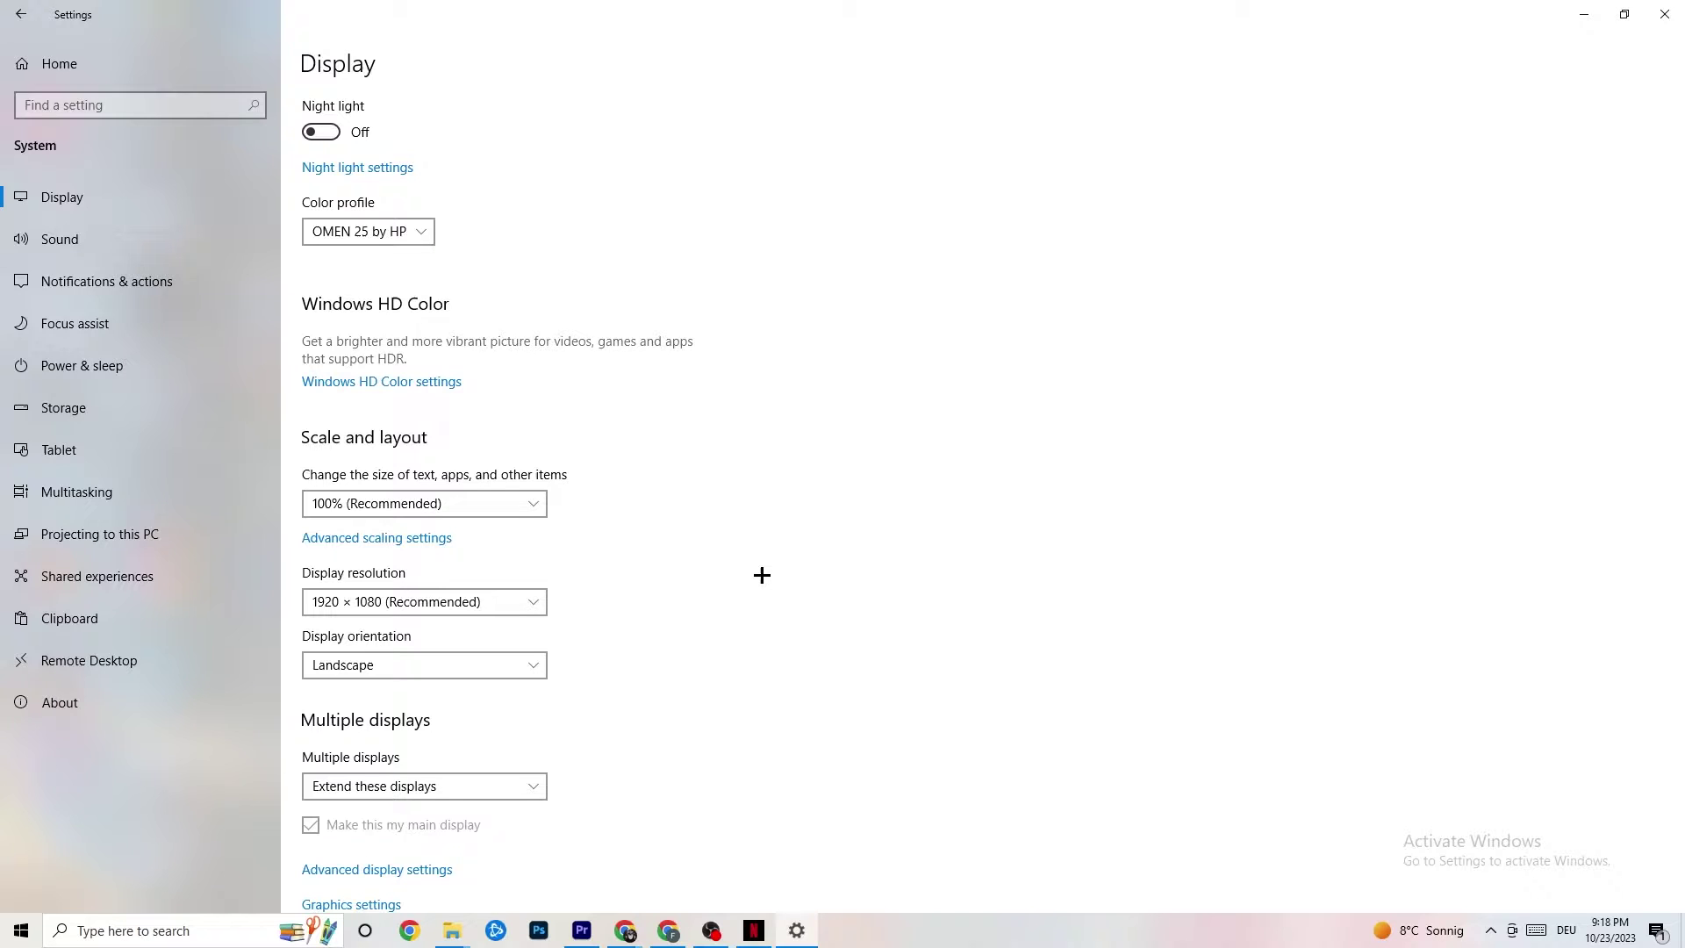
click(533, 602)
click(700, 562)
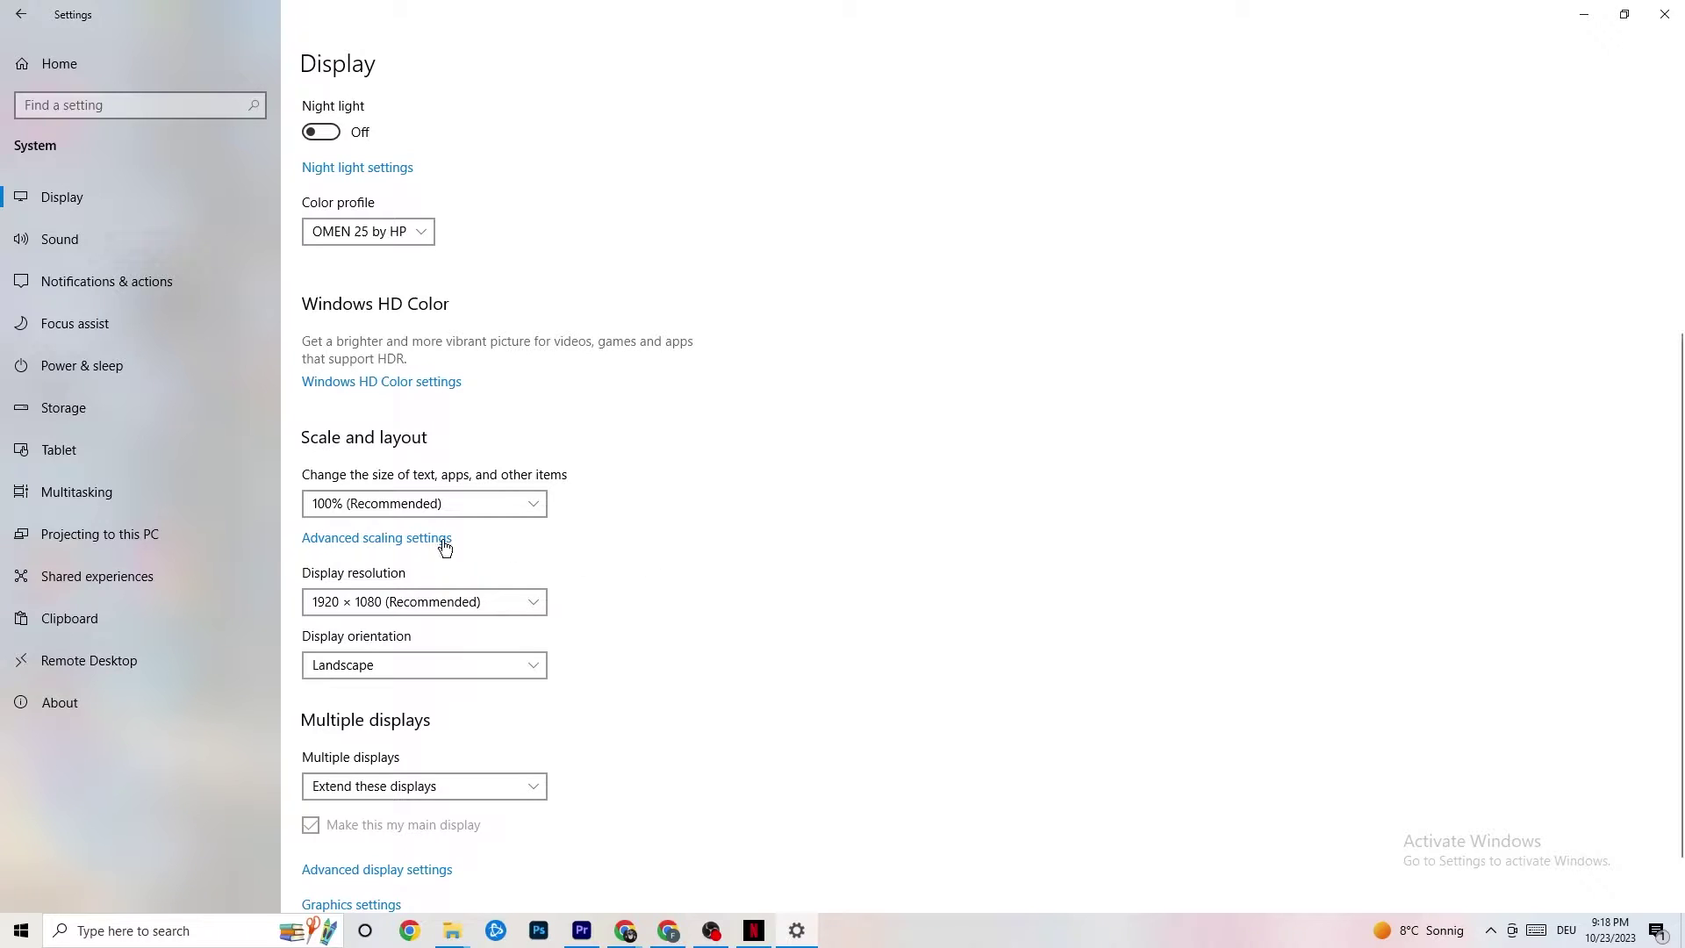
click(110, 420)
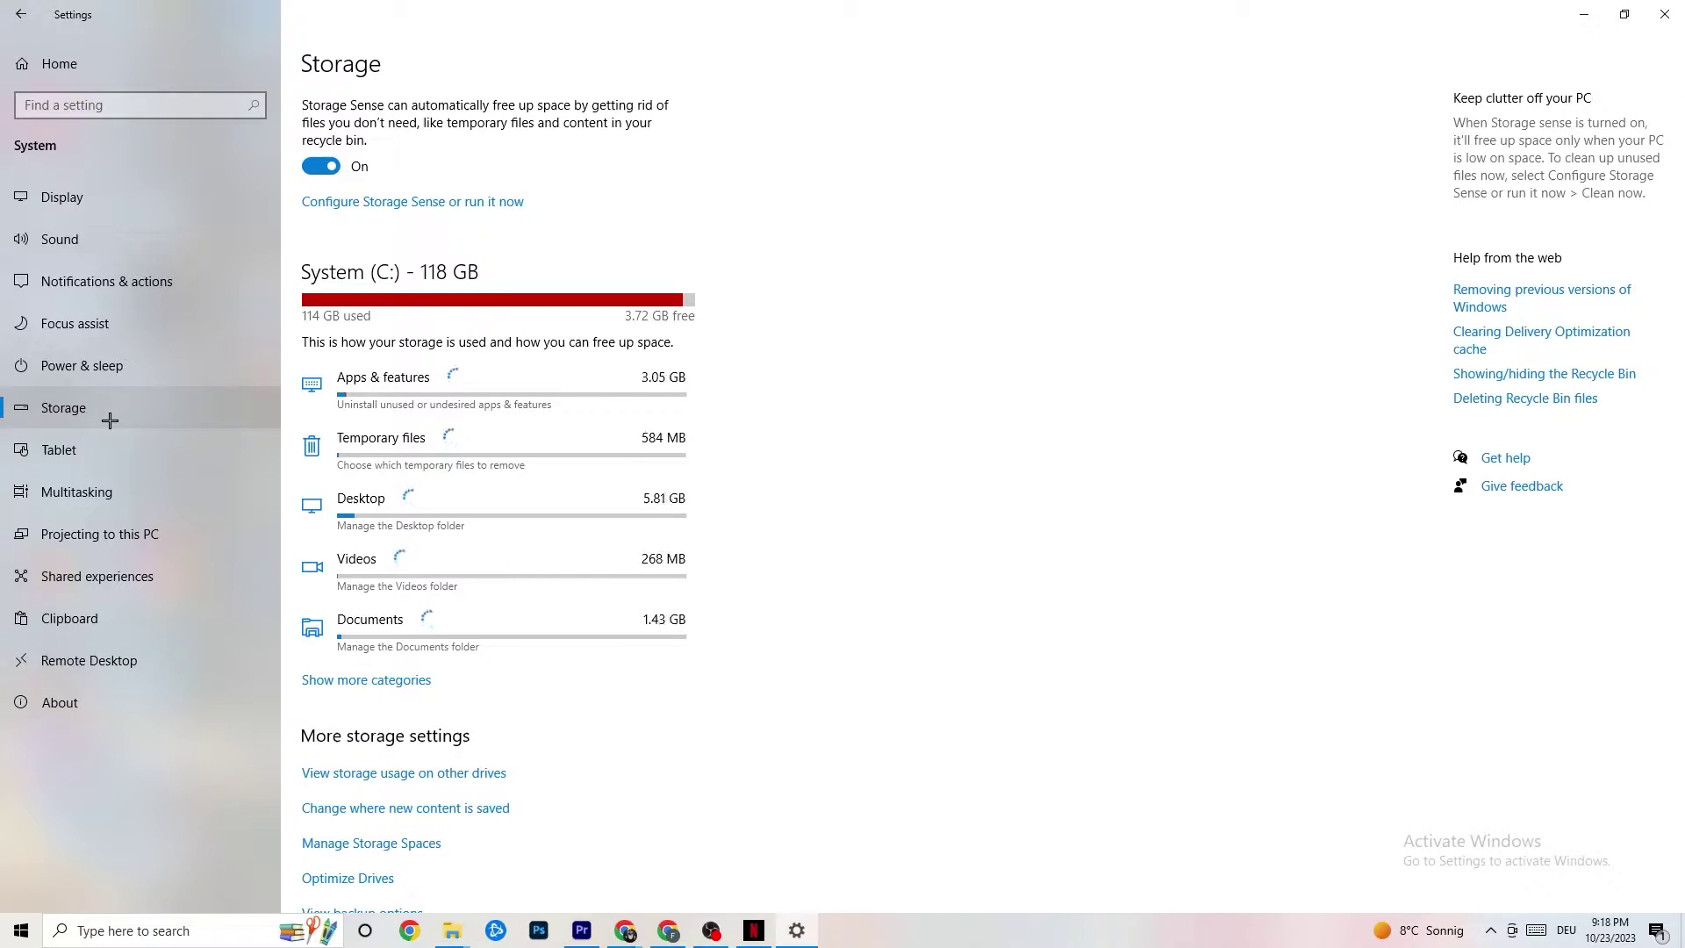
Review Storage Sense, keeping weekly runs and 14-day recycle bin cleanup, then return to Settings home.
click(485, 209)
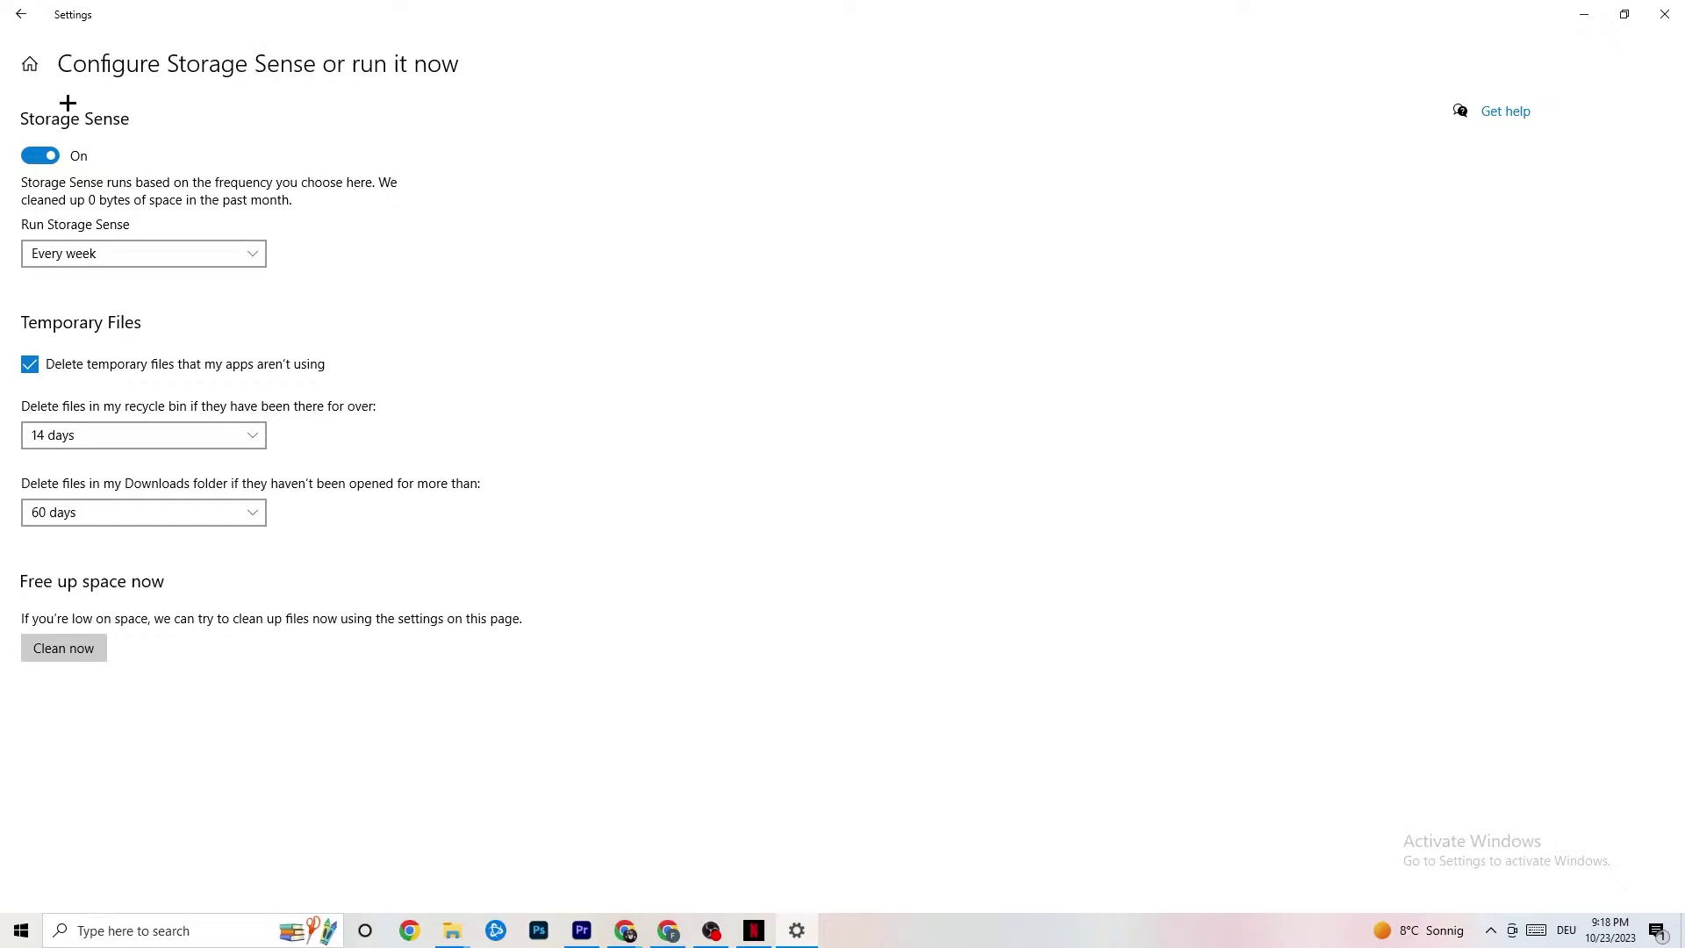
click(176, 434)
click(334, 349)
click(160, 255)
click(444, 226)
click(20, 13)
click(19, 13)
Check Power & sleep (screen off 10 minutes, sleep 30 minutes) and close Power Options.
click(395, 282)
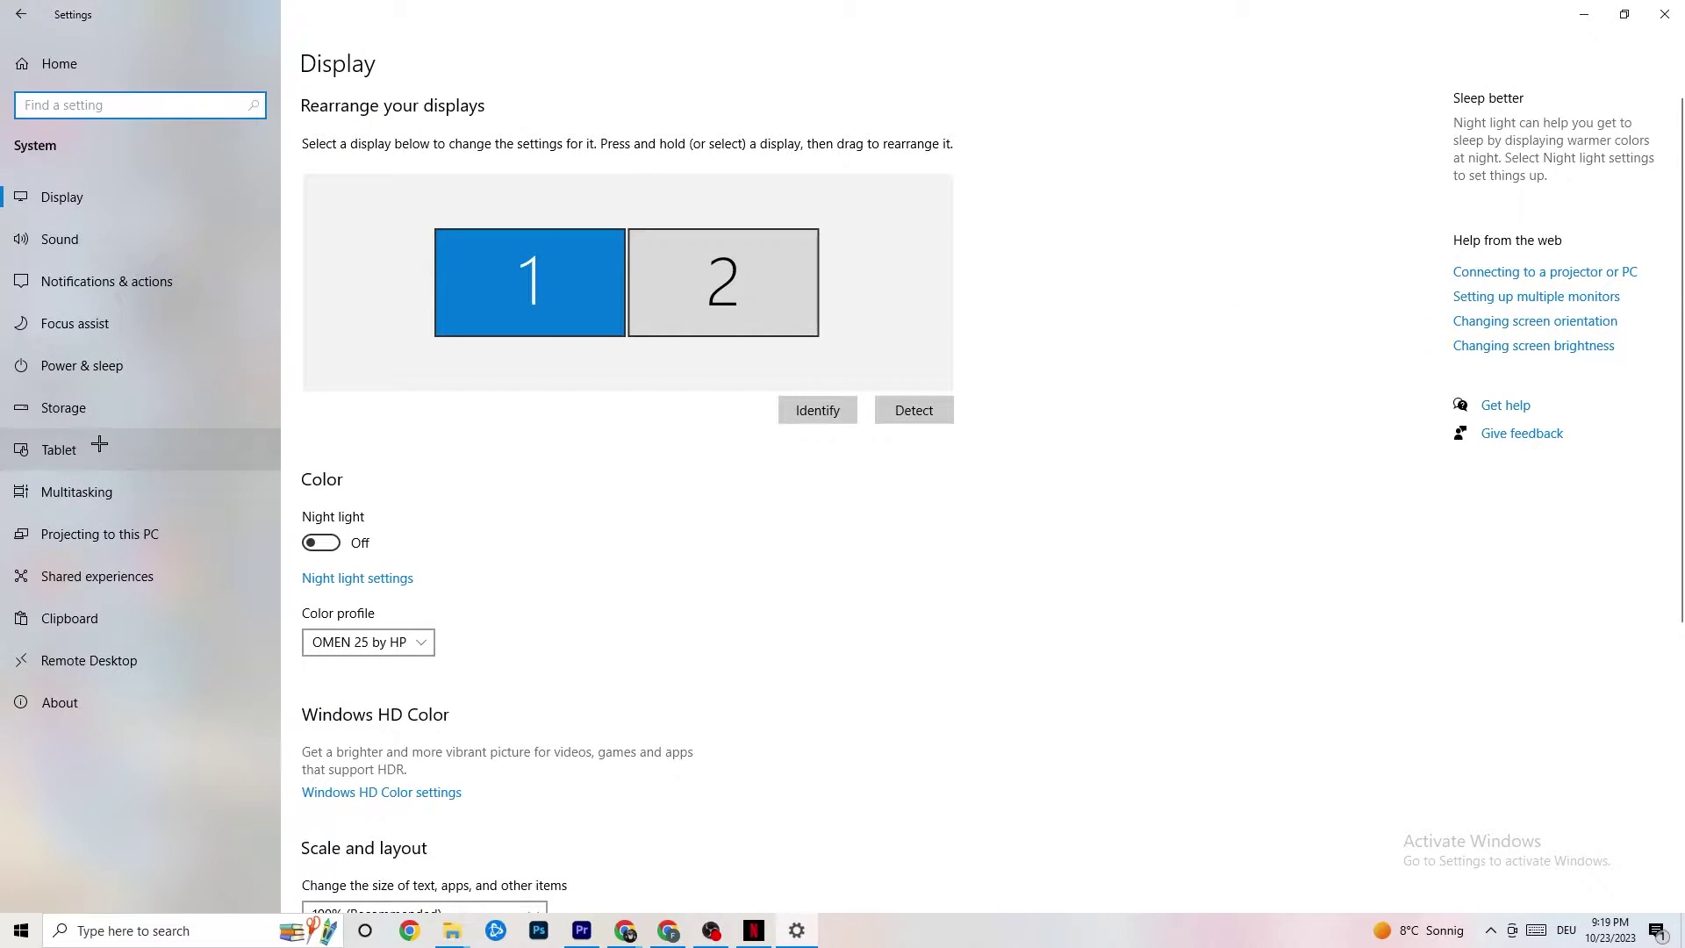
click(57, 358)
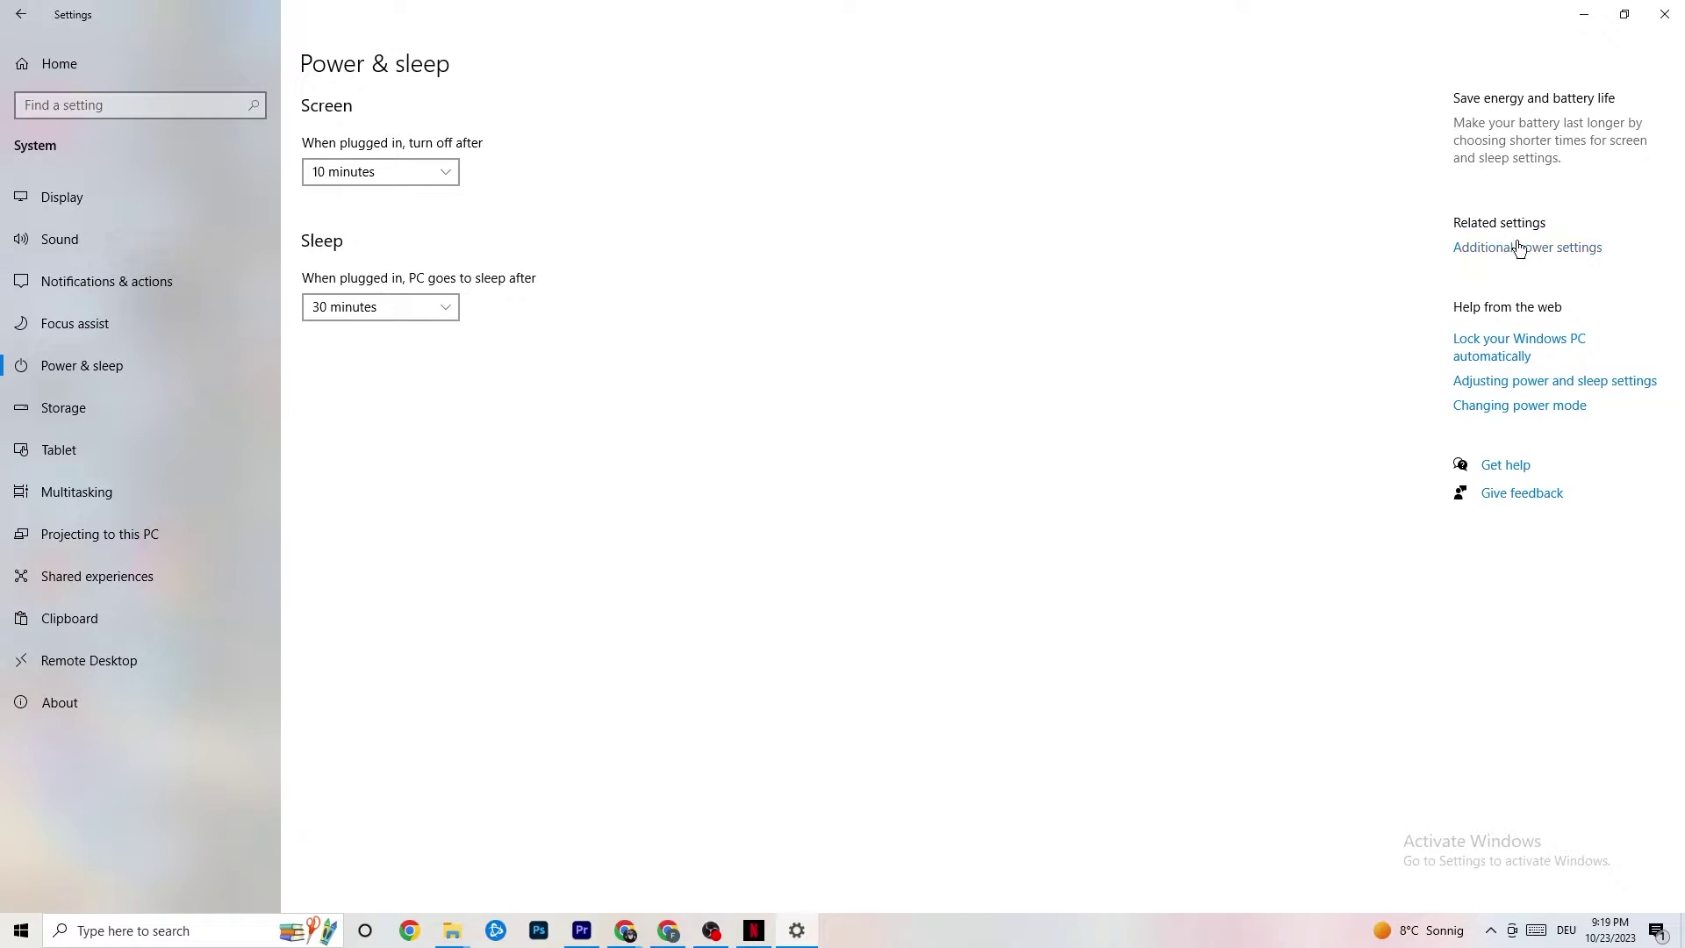
drag(677, 177, 922, 87)
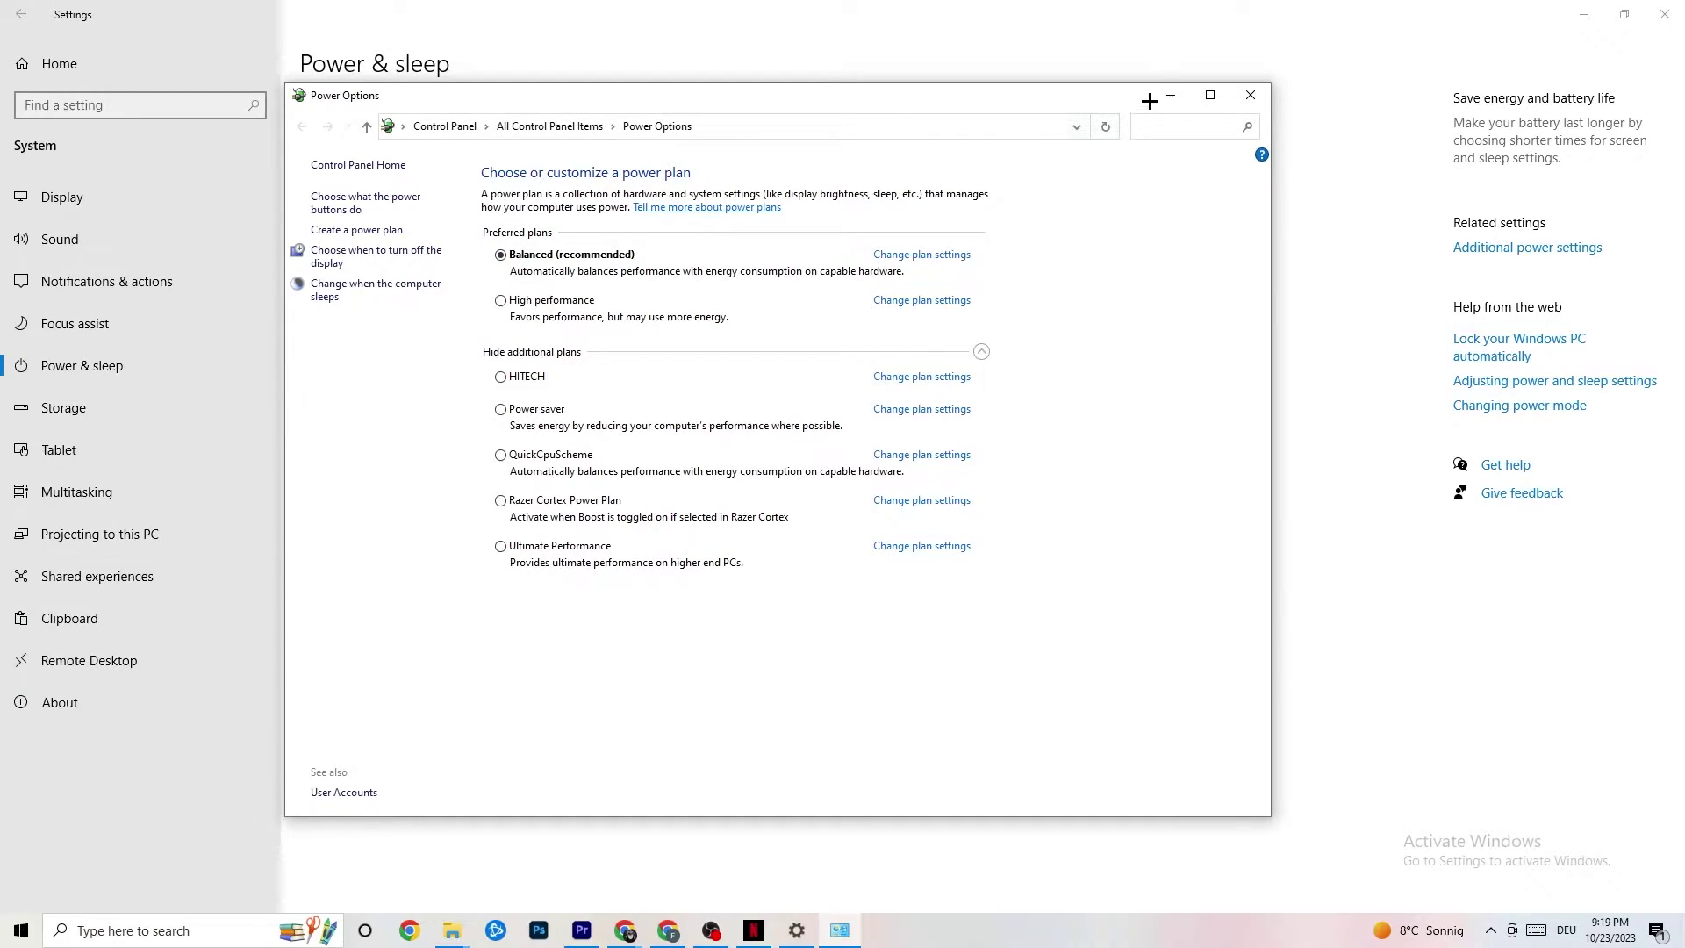
click(1255, 99)
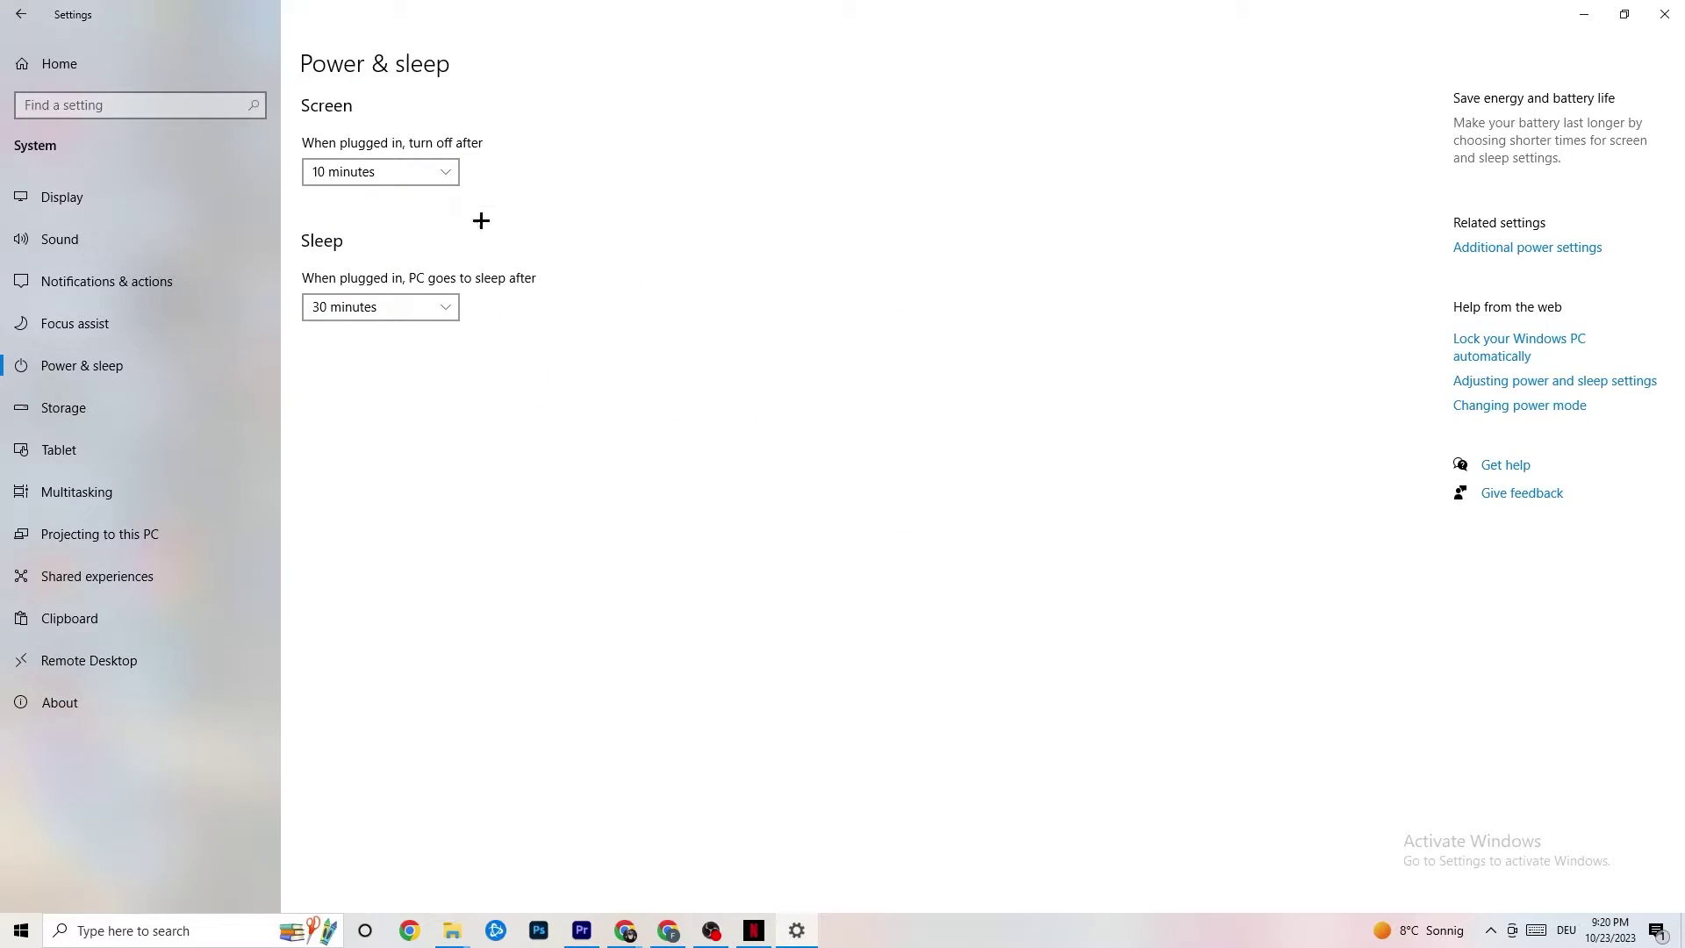
click(28, 12)
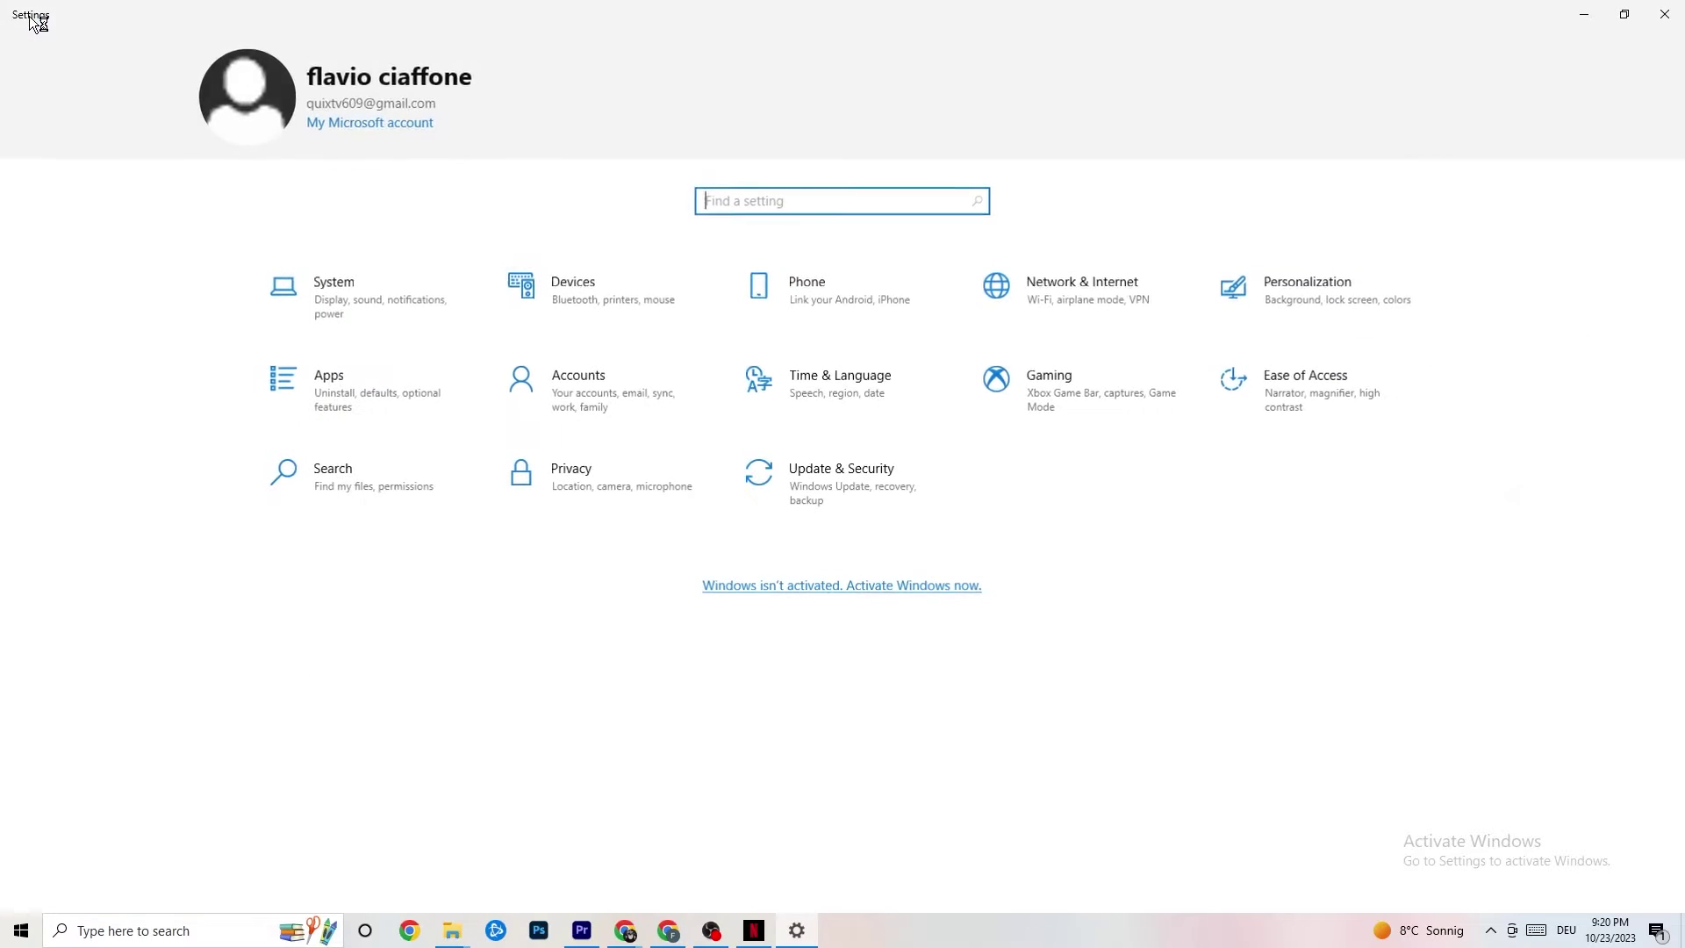
click(1070, 413)
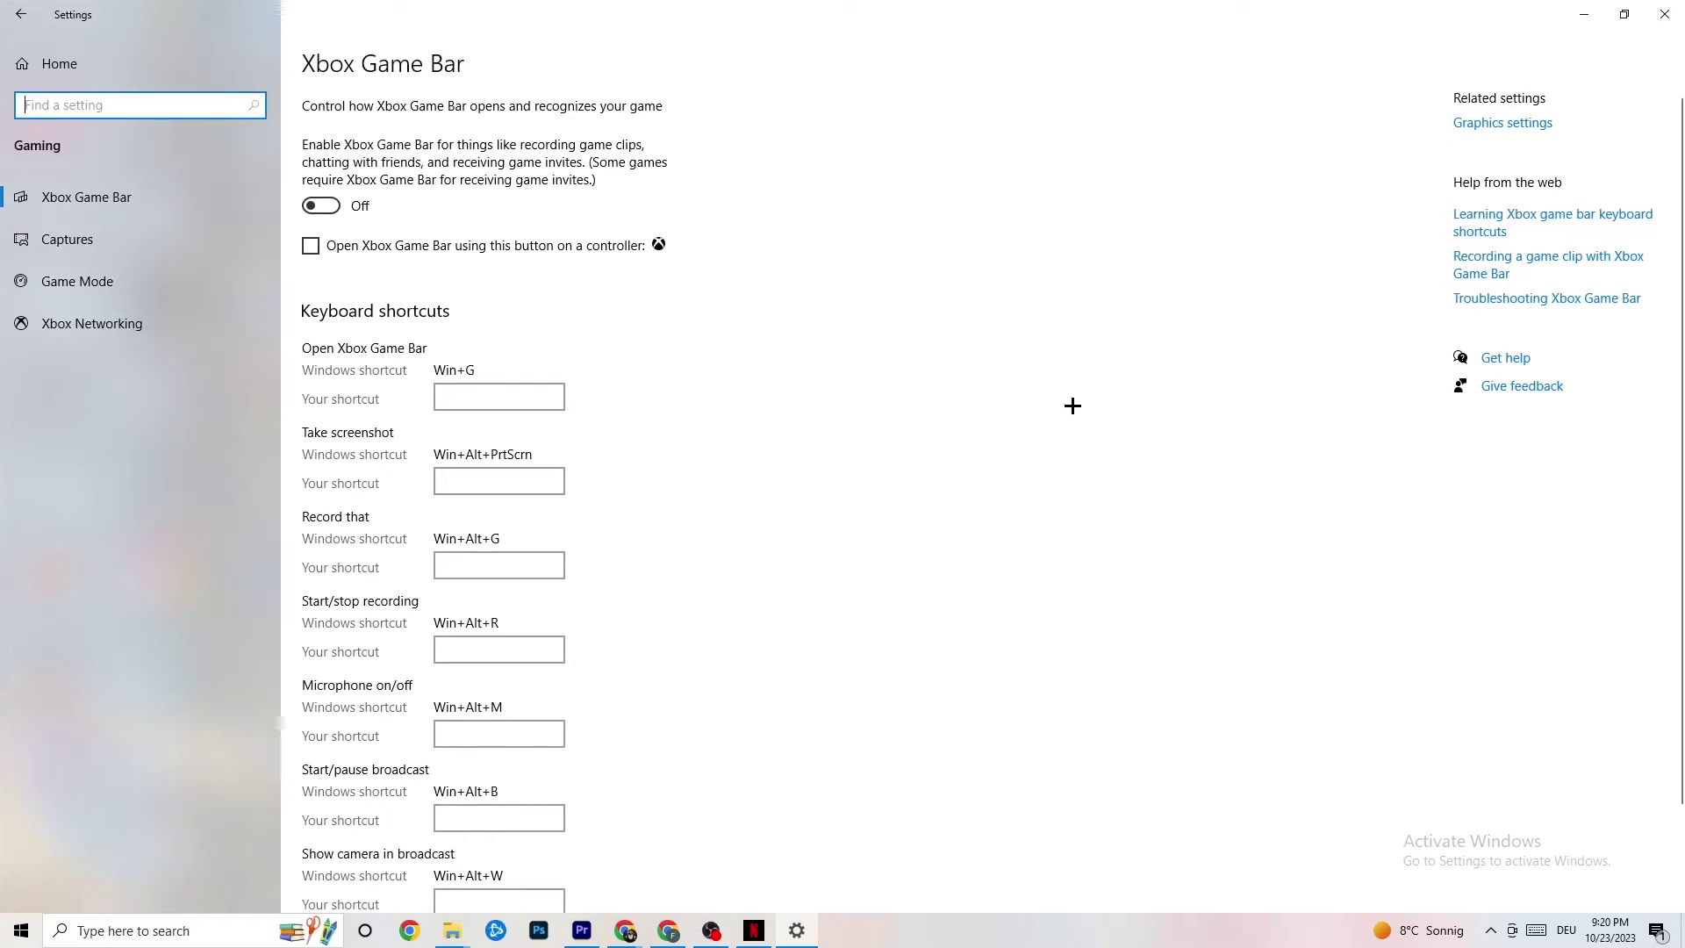
scroll(601, 404, down, 1)
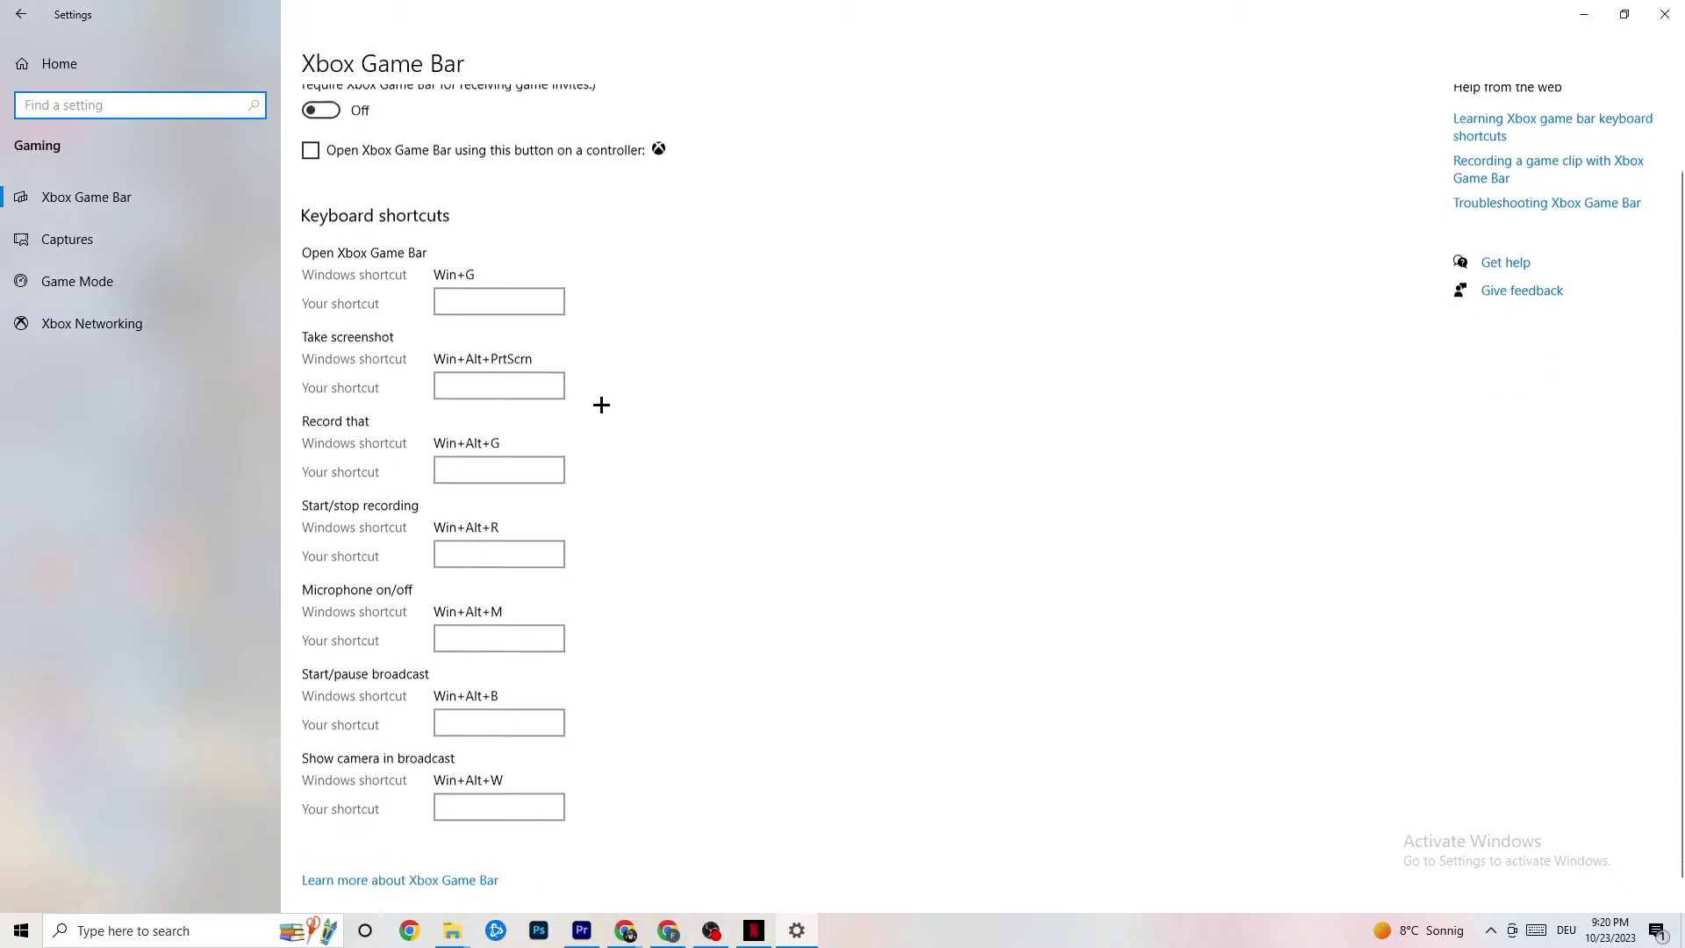
scroll(606, 527, up, 2)
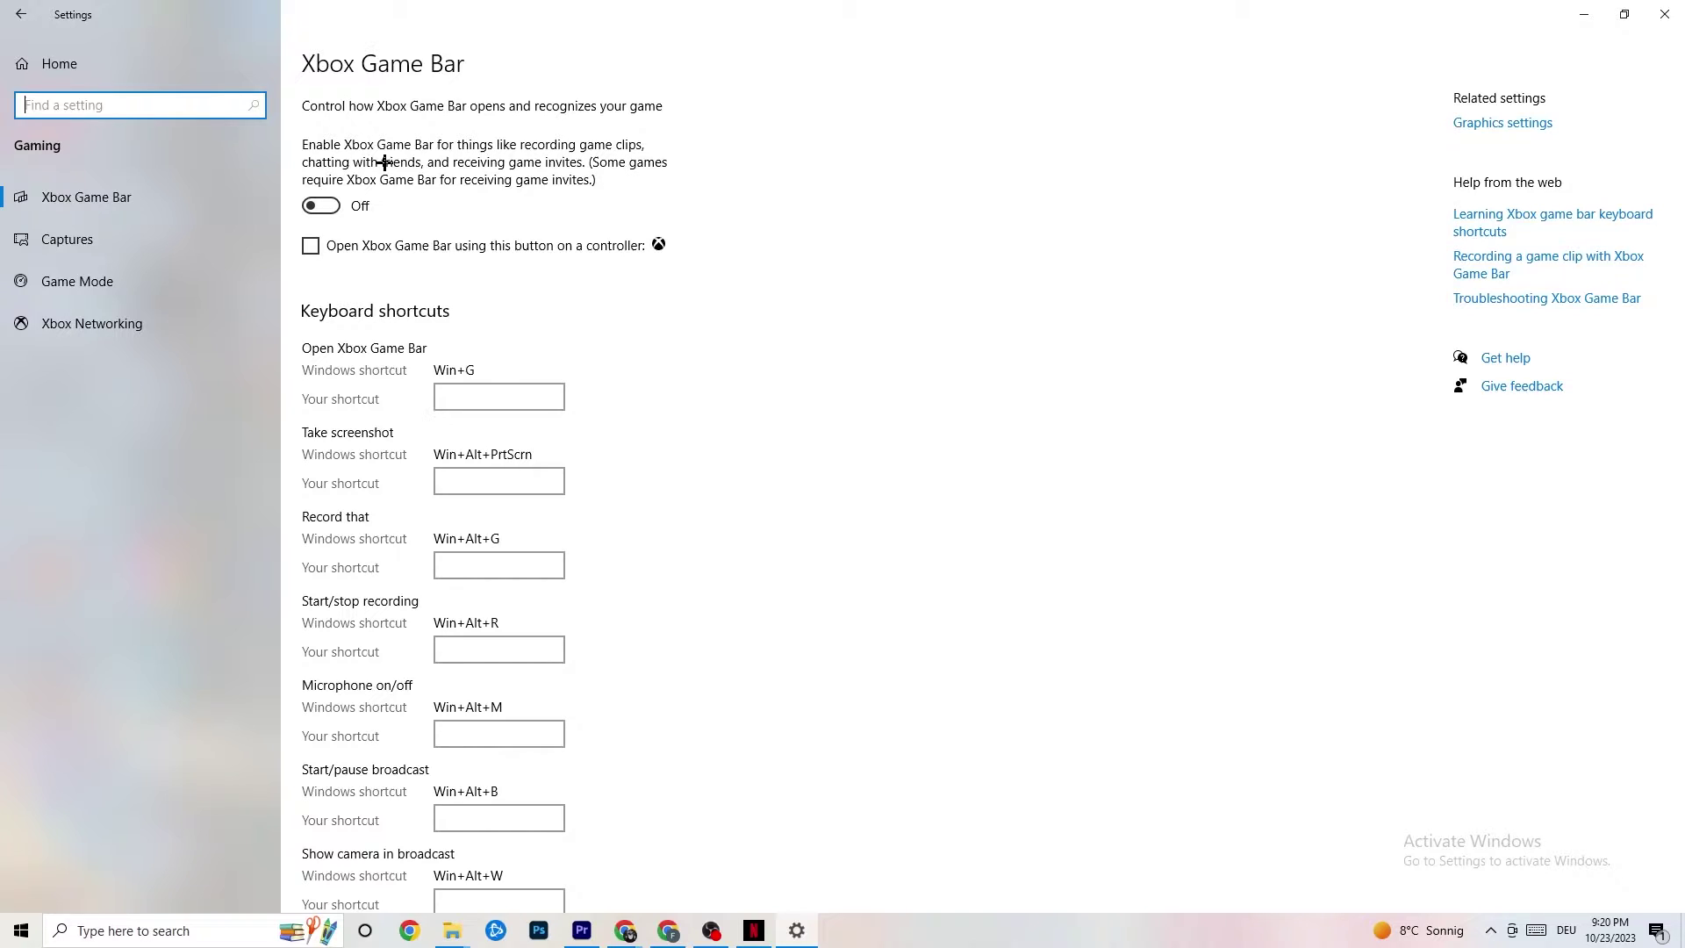
click(367, 207)
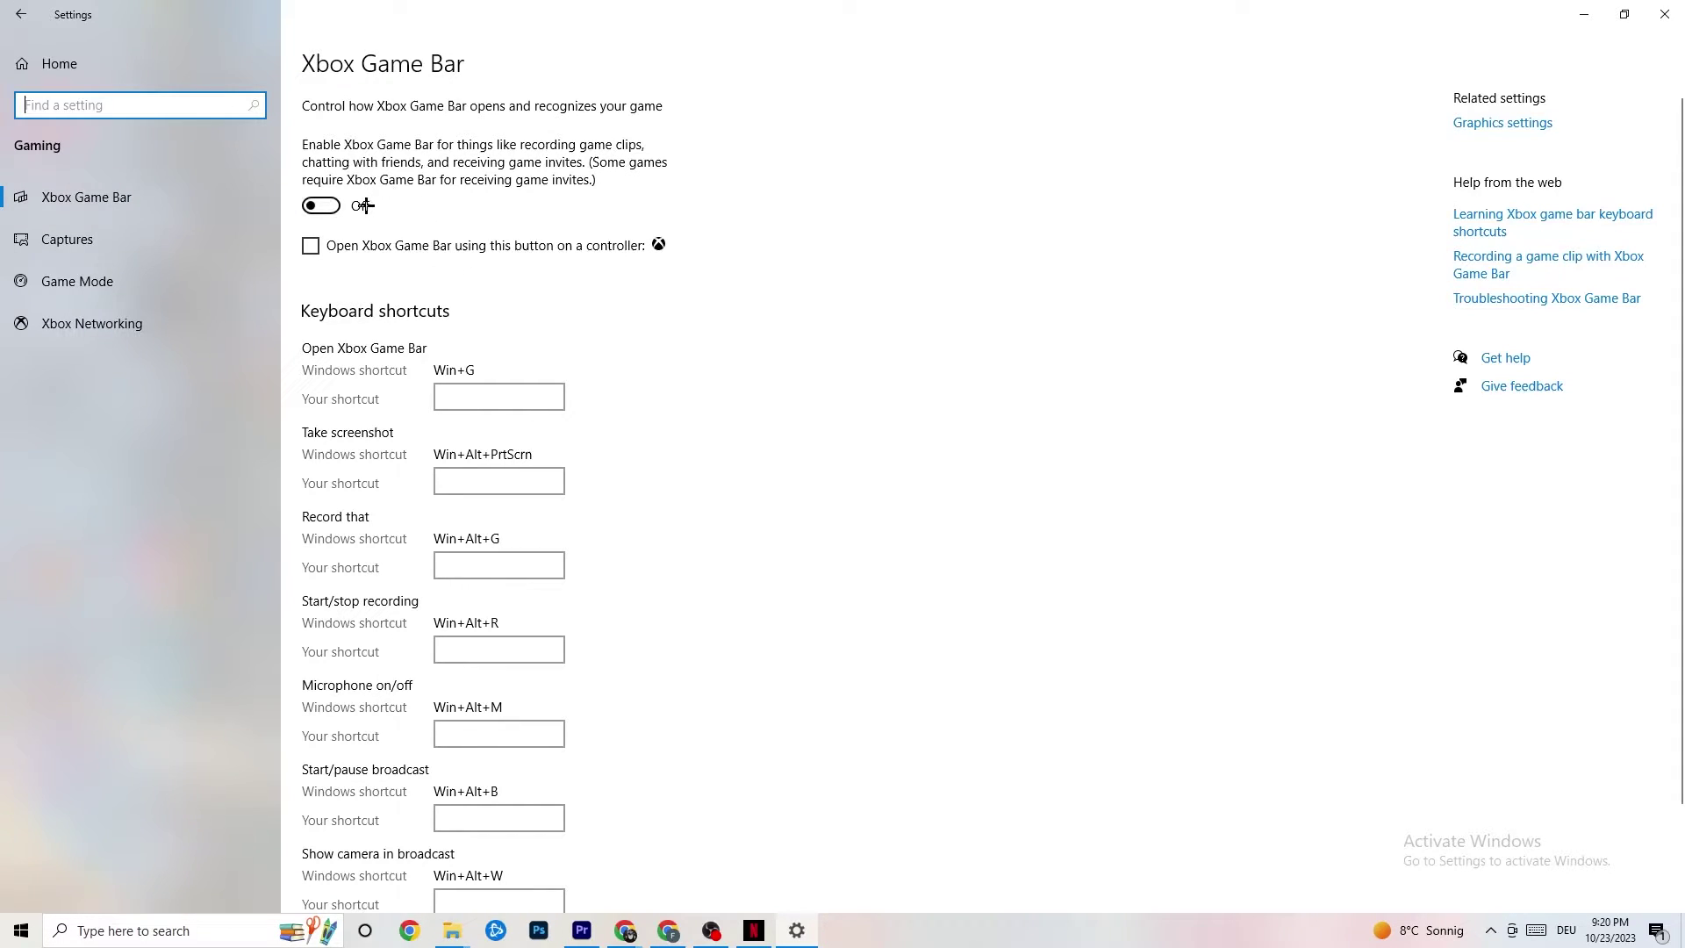
click(367, 207)
Review Captures: background recording and recorded audio off, 30 fps, Standard quality, cursor capture on.
click(139, 239)
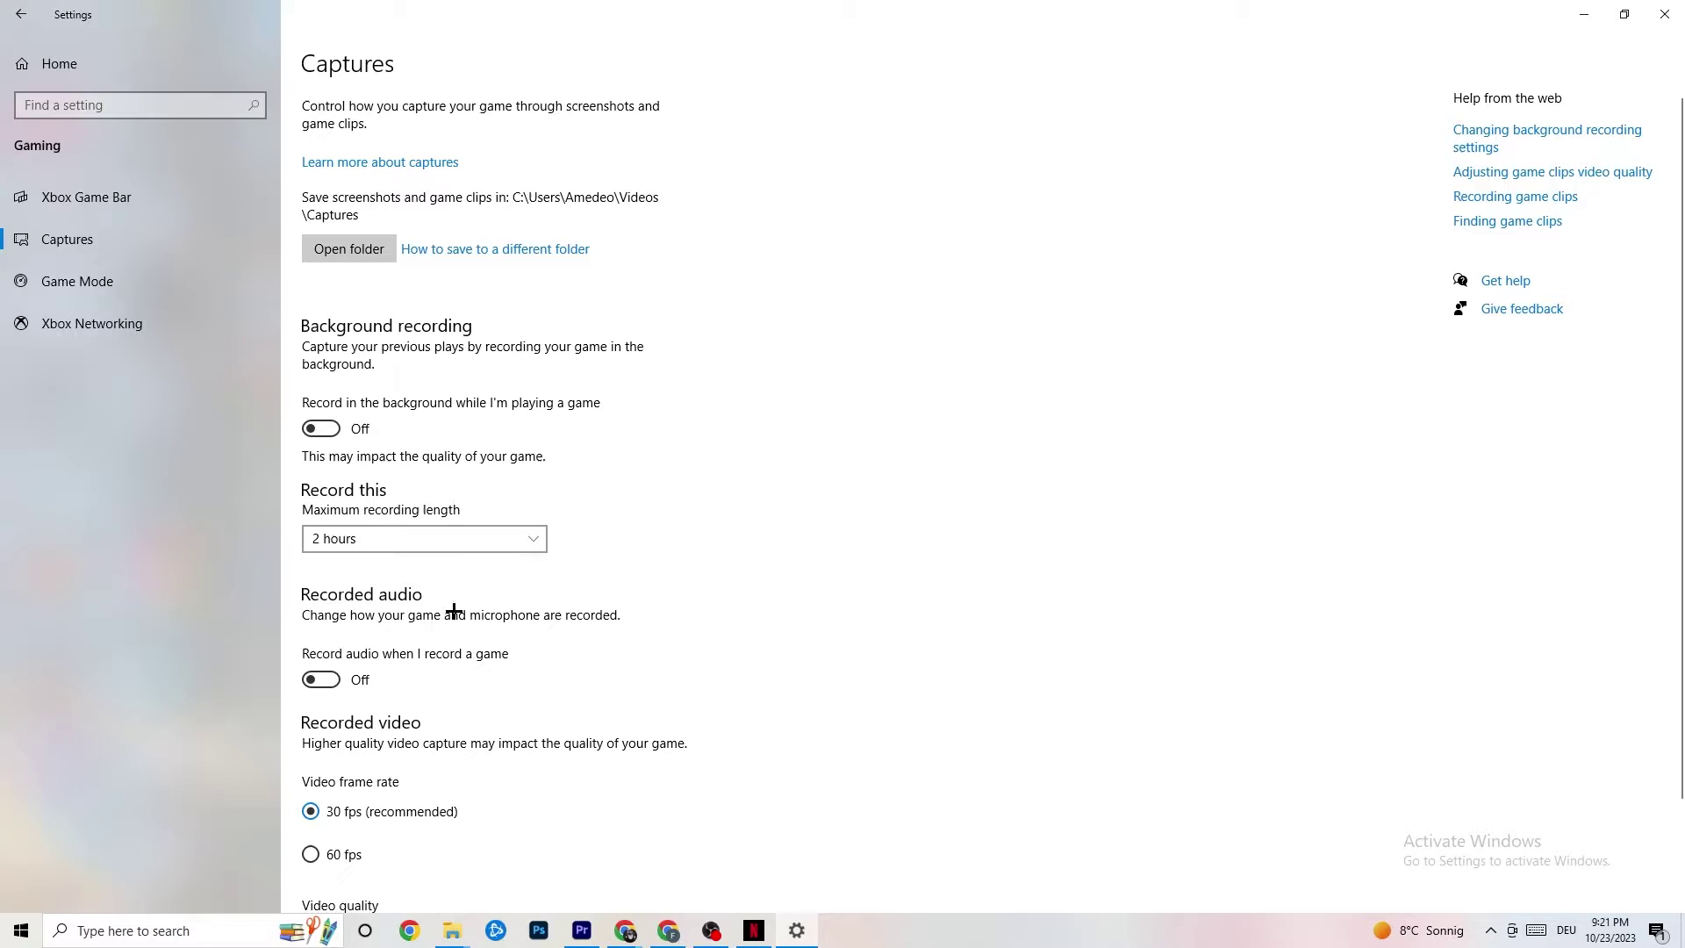
scroll(452, 609, down, 3)
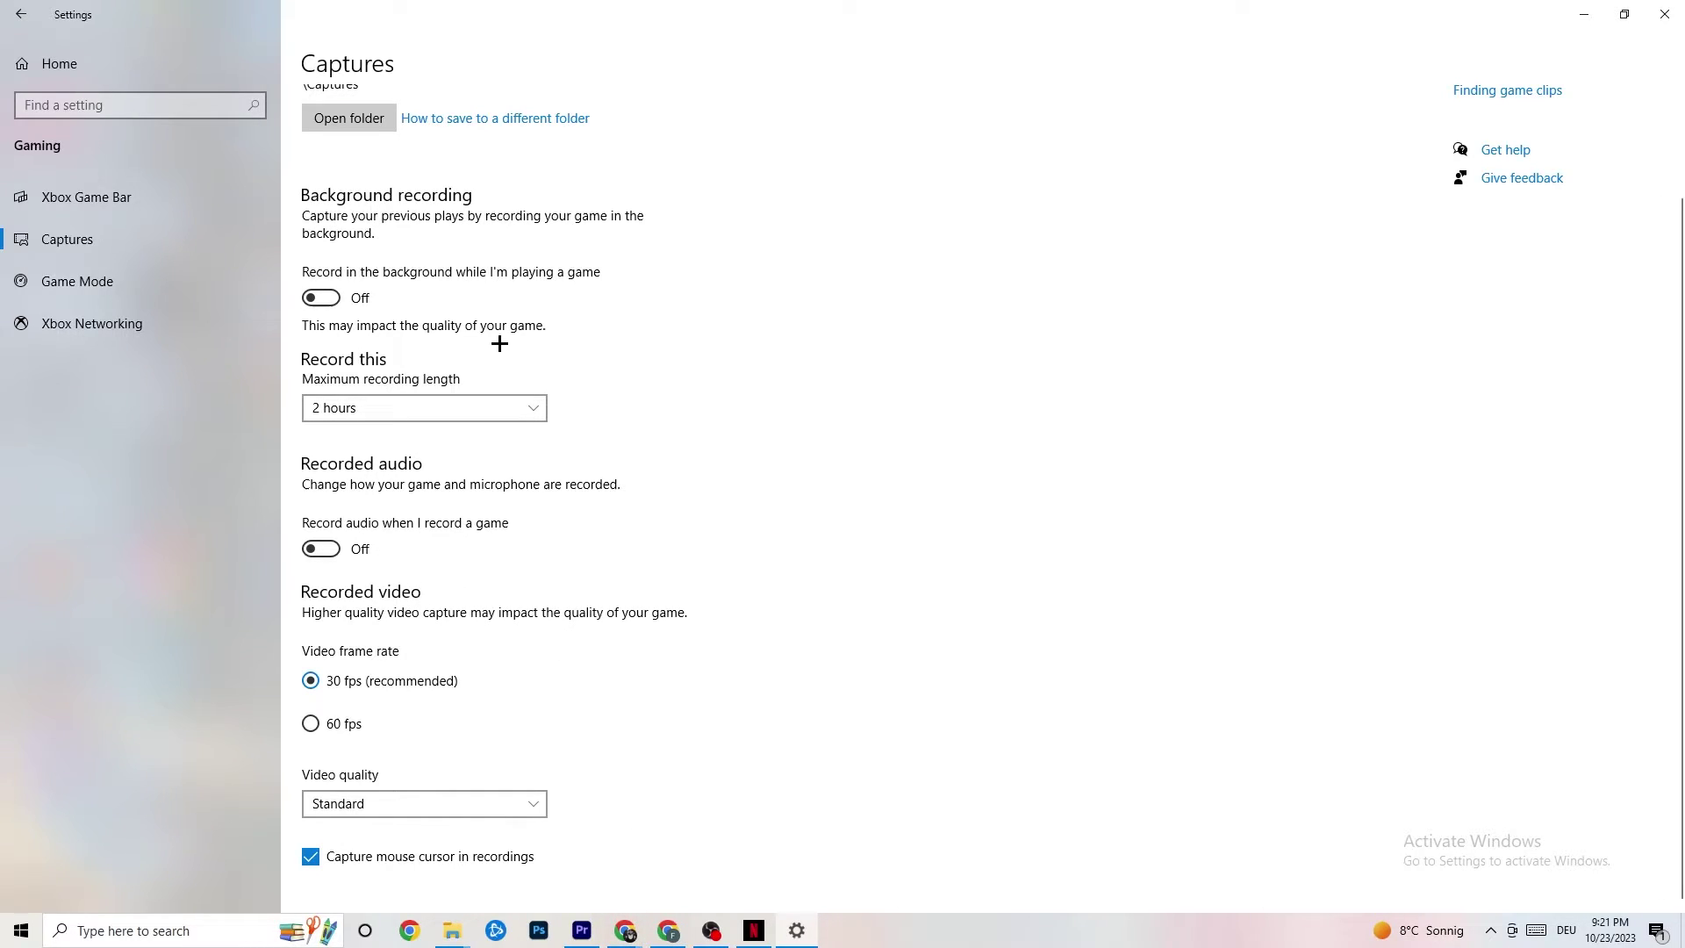
Confirm Game Mode is On and go back to the Settings home page.
click(130, 289)
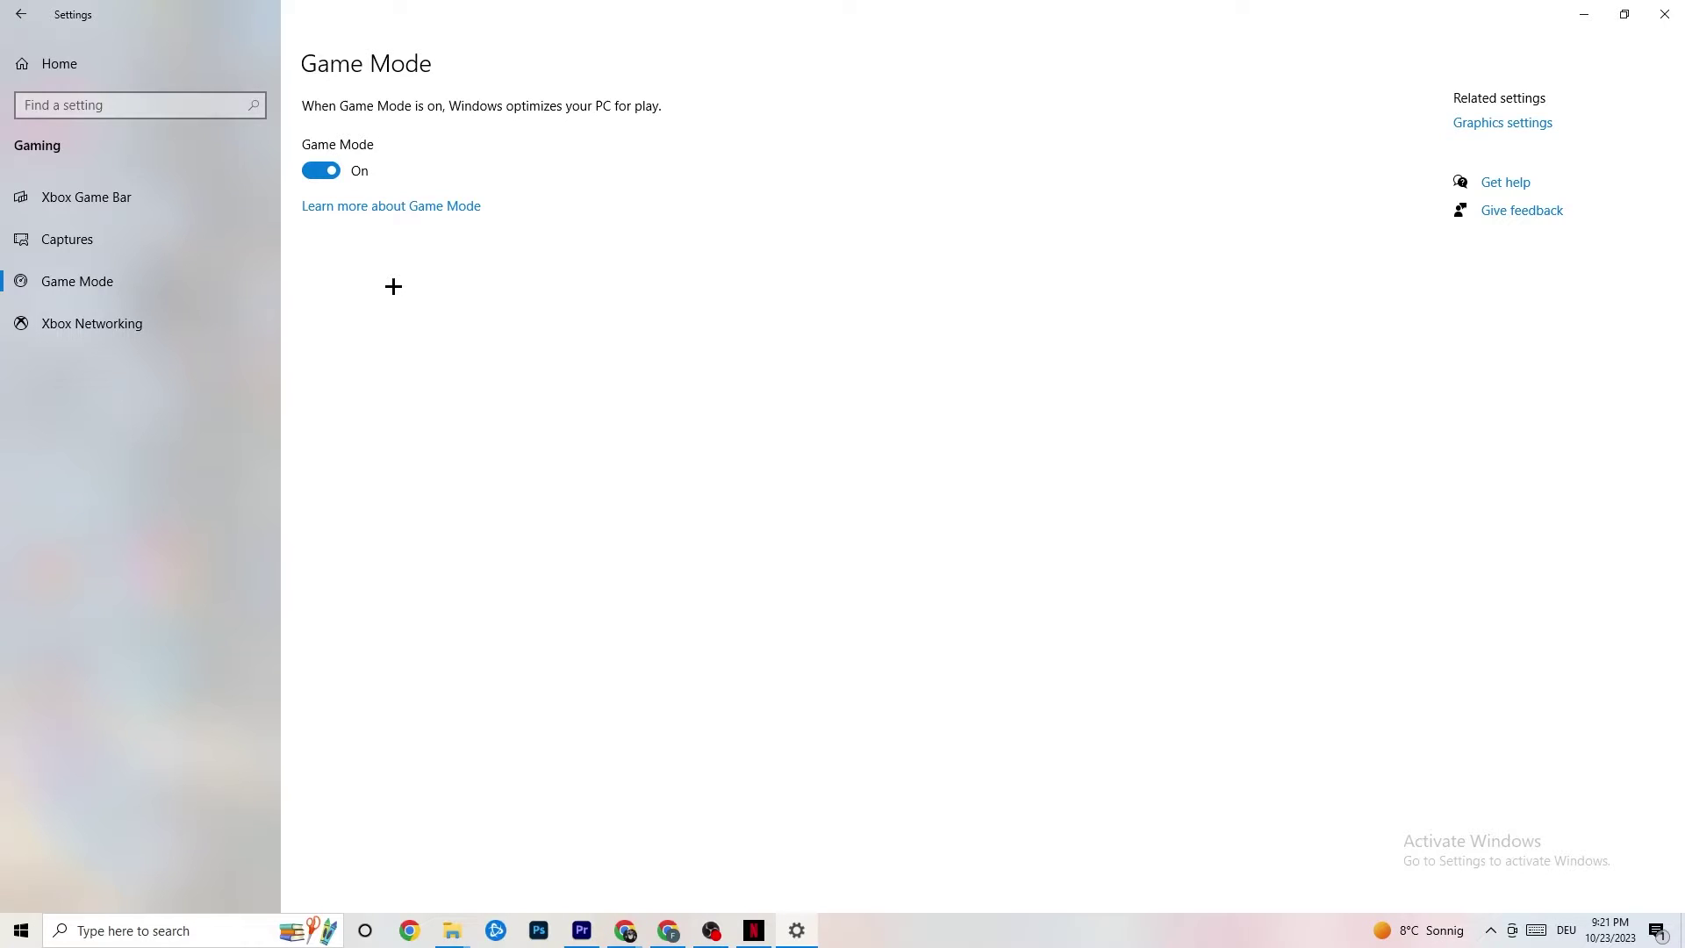
click(26, 13)
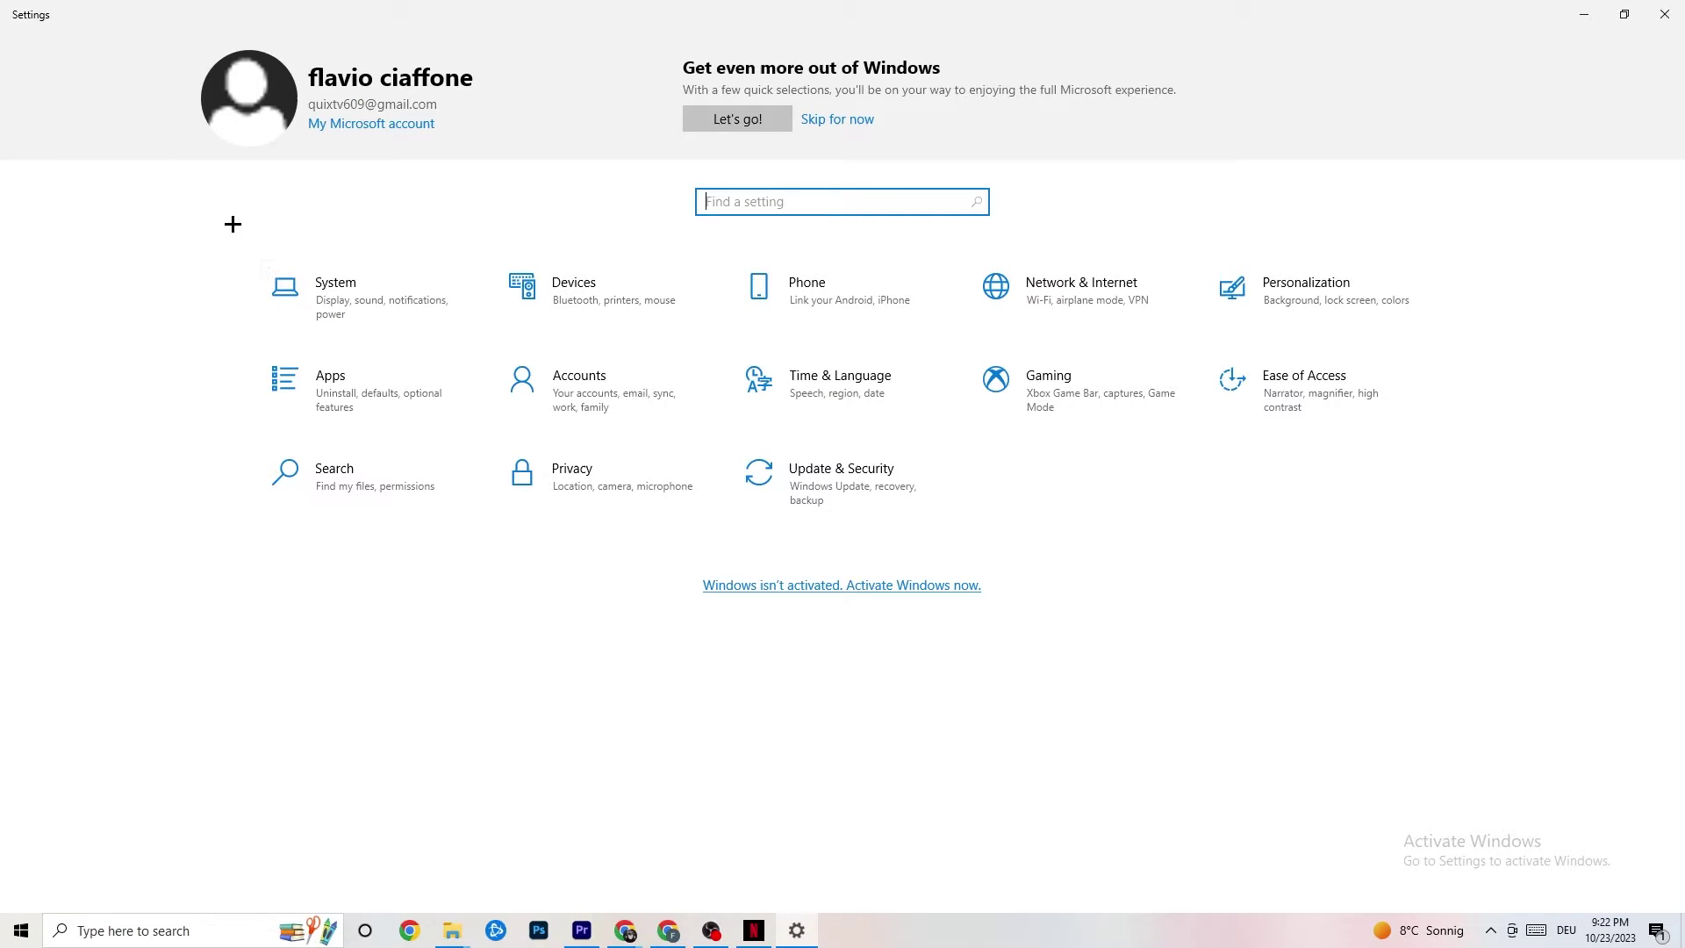
Check Windows Update under Update & Security: PC up to date, last checked today 11:00 AM.
click(870, 497)
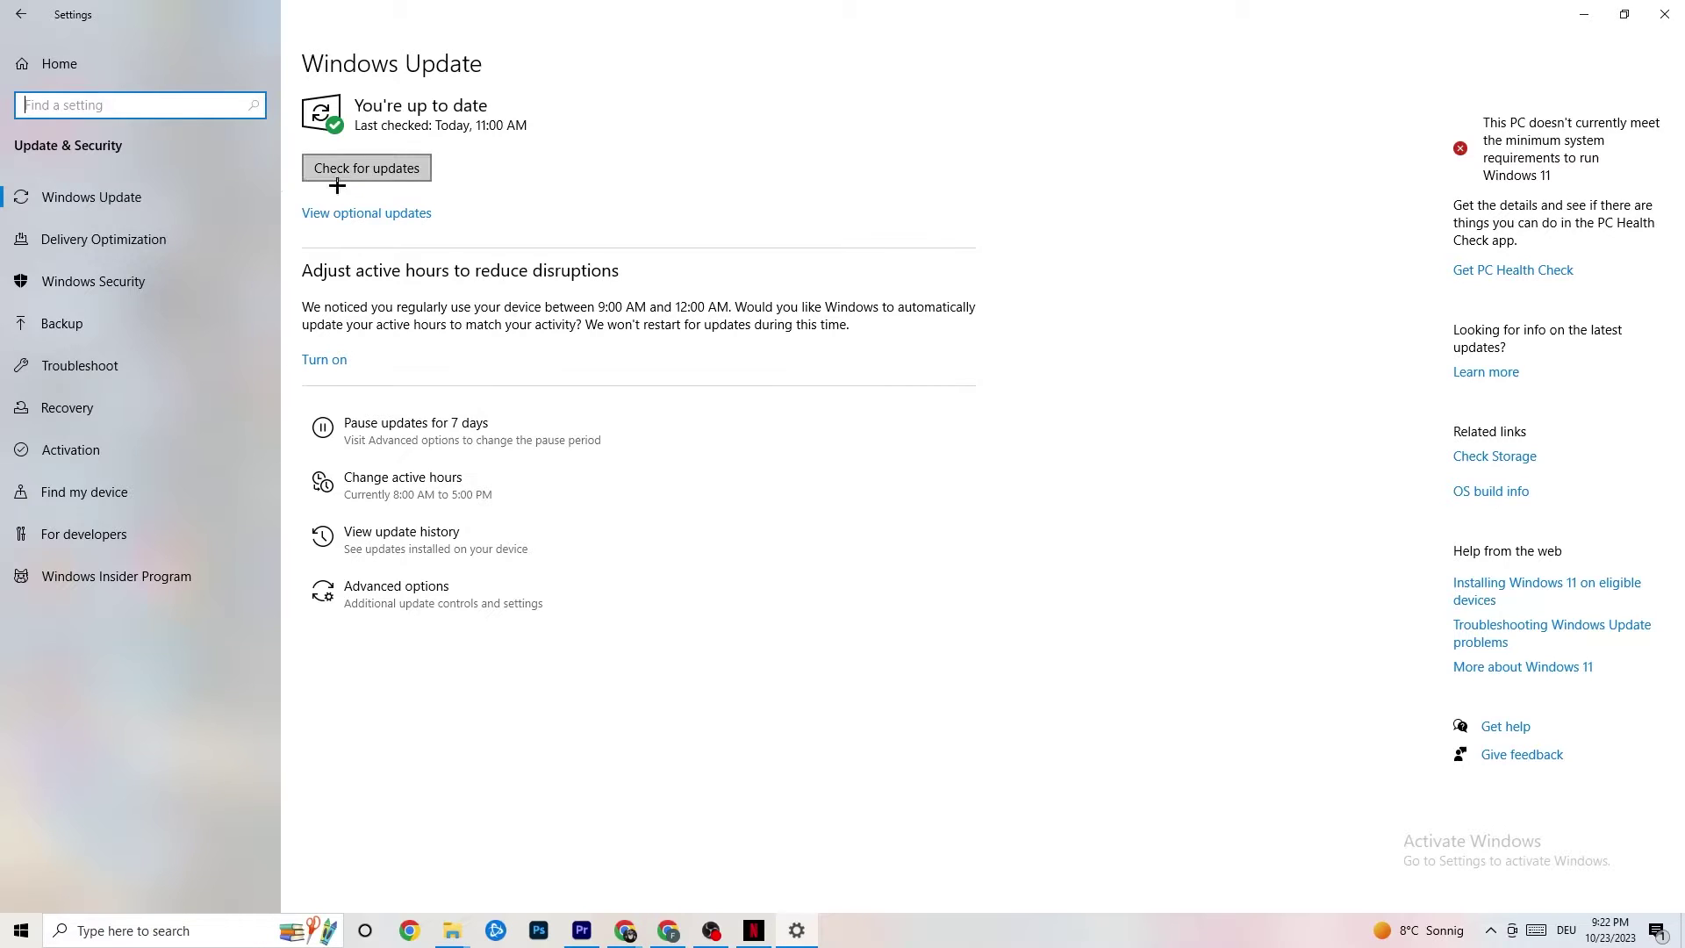
click(492, 130)
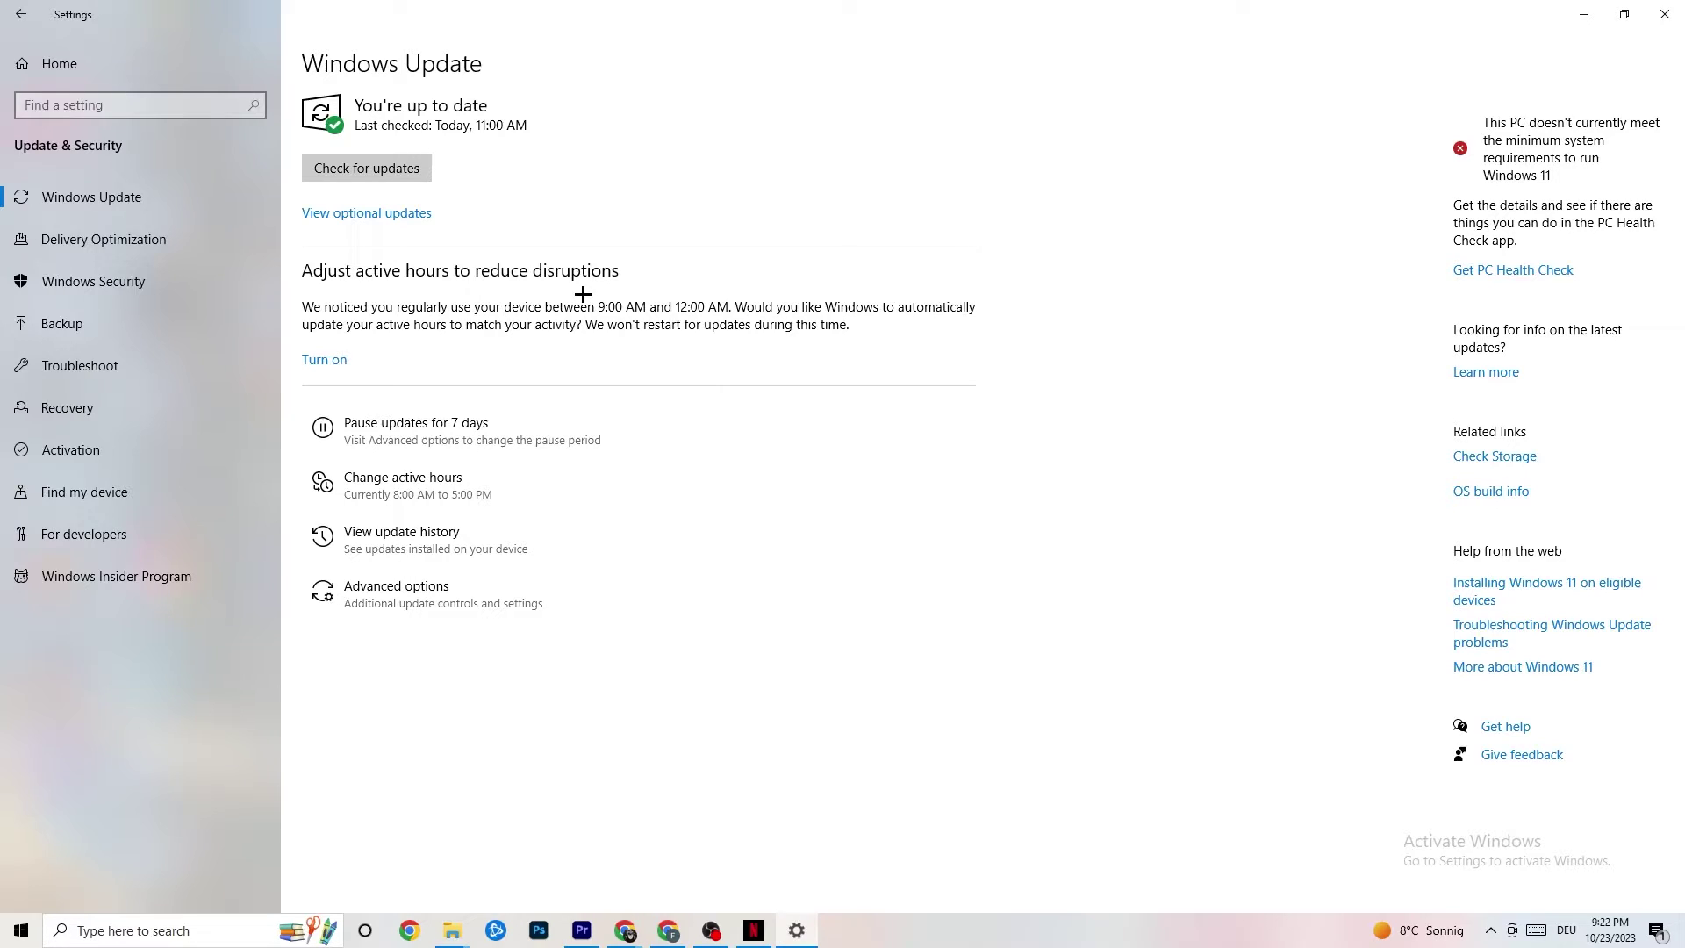
Look at the Troubleshoot page, then close the Settings window to the desktop.
click(137, 370)
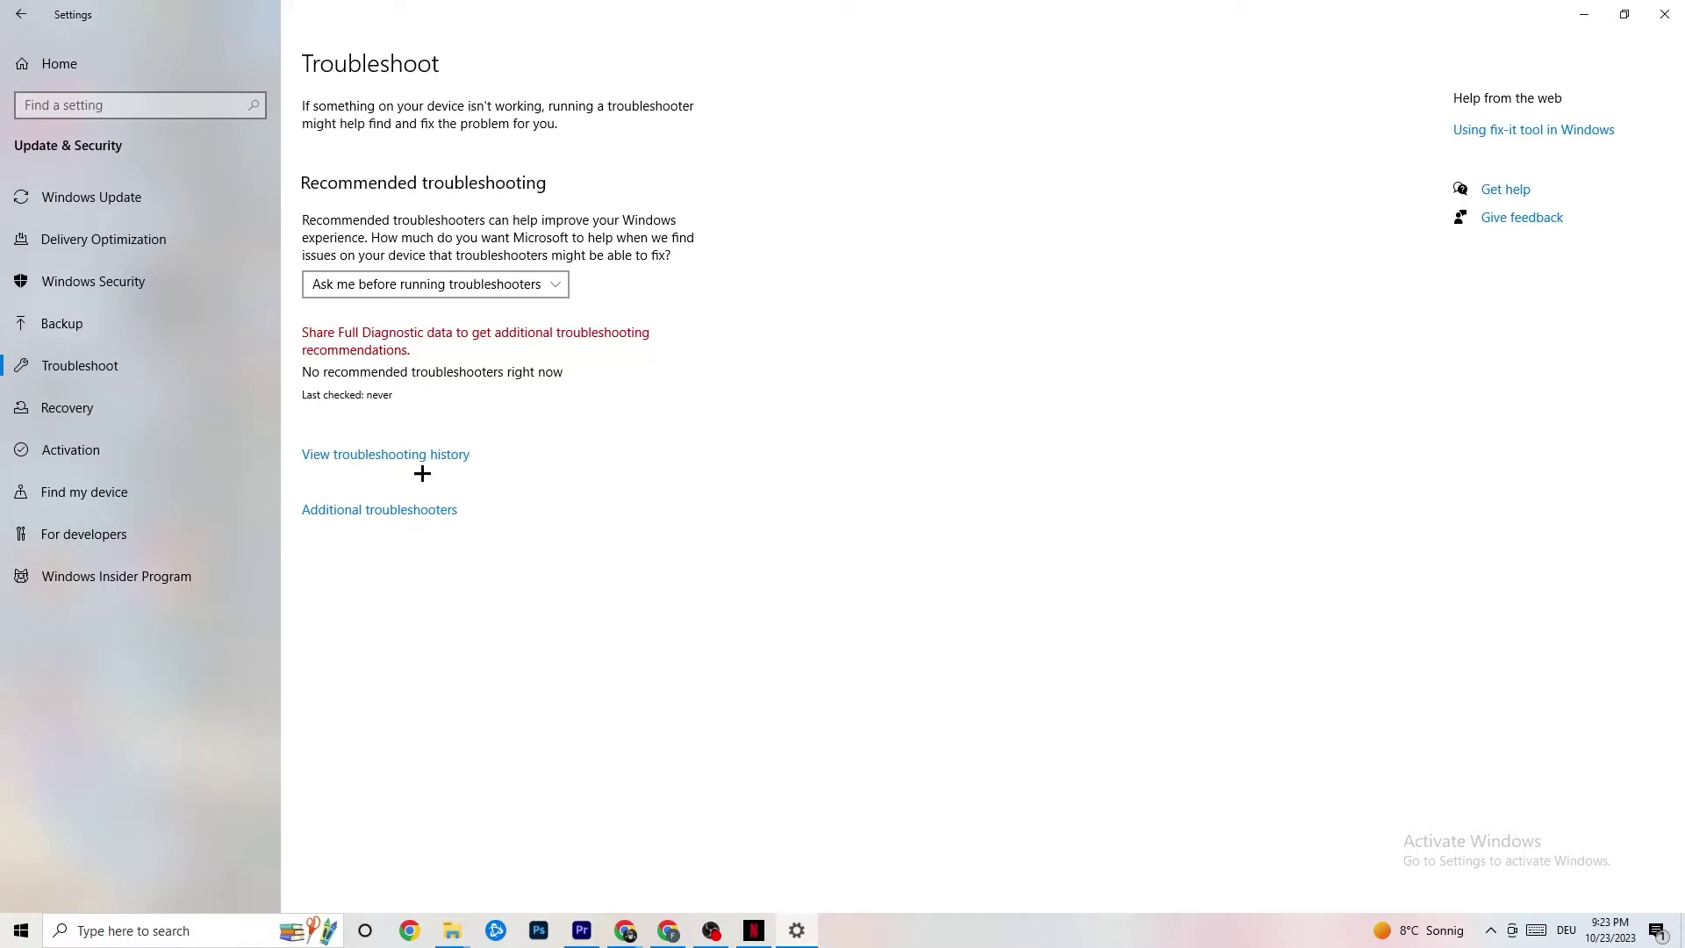
click(1665, 14)
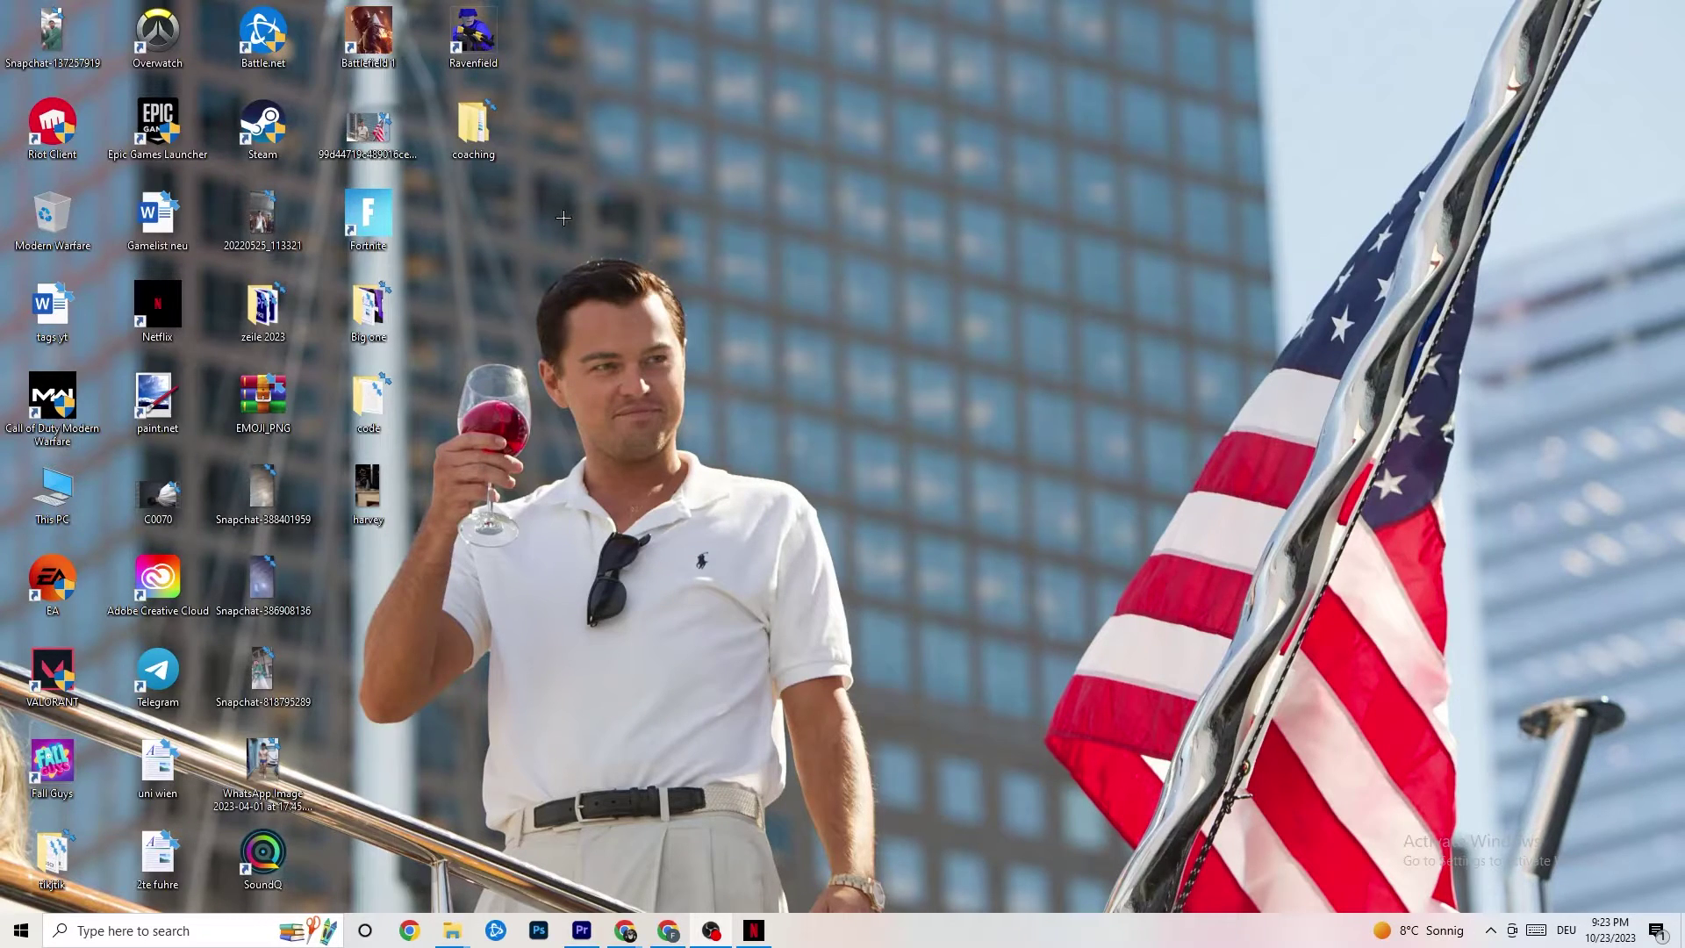
Reposition the Steam shortcut near the desktop centre and bring up its context menu.
drag(294, 131, 922, 326)
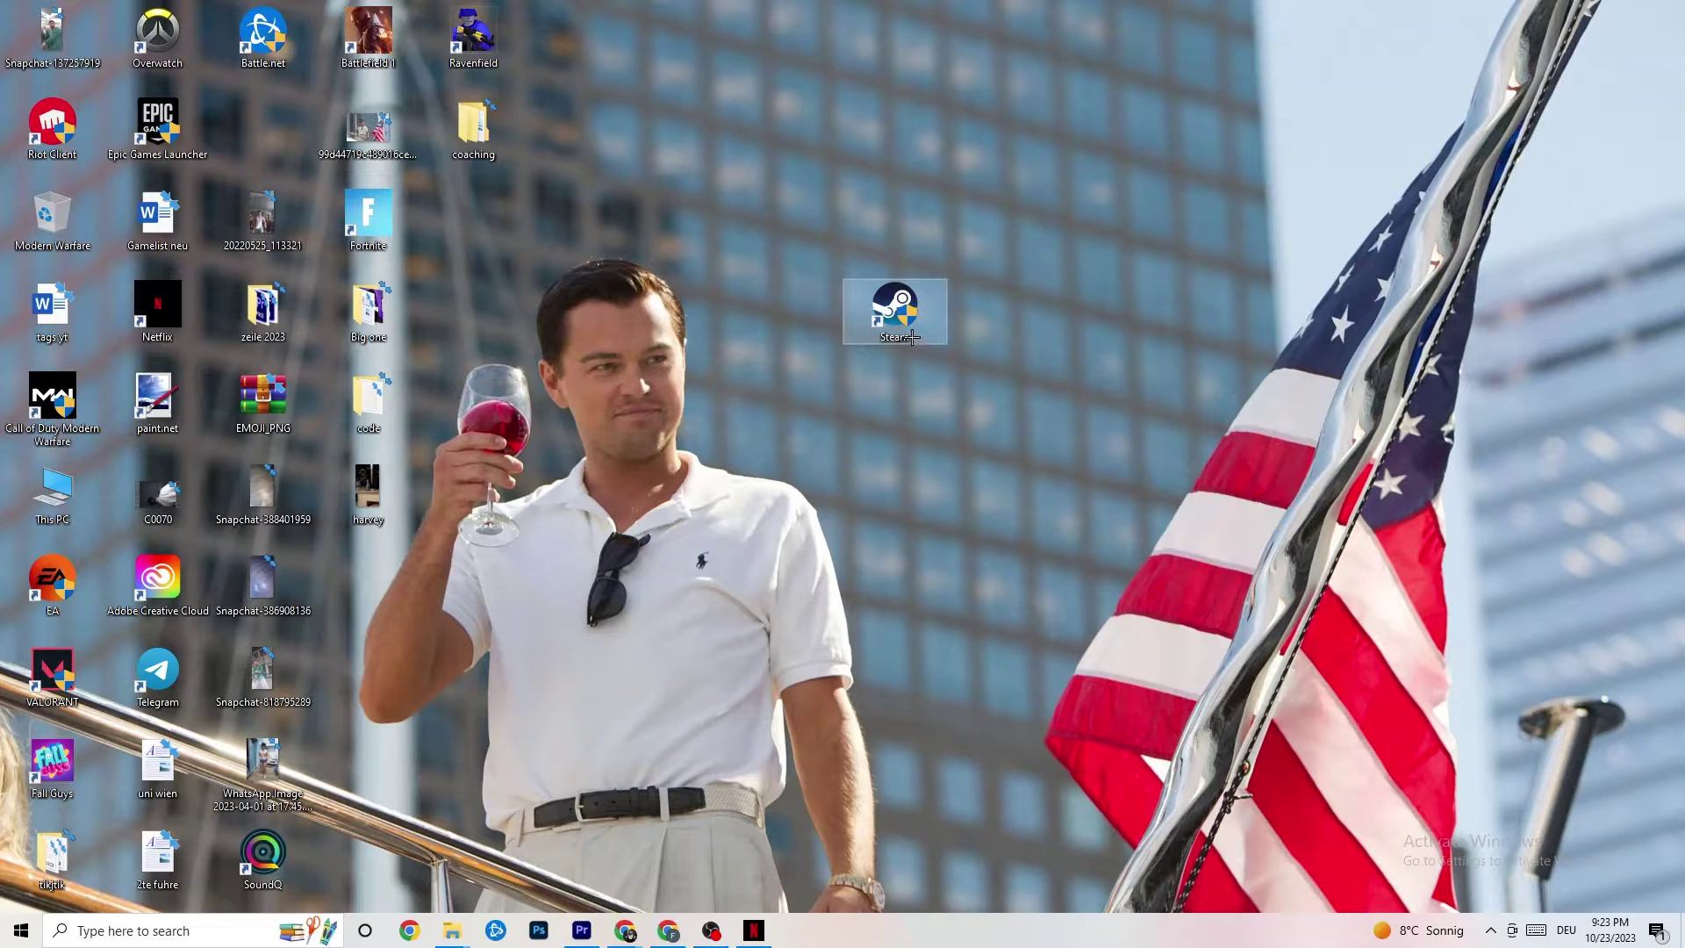
right_click(894, 319)
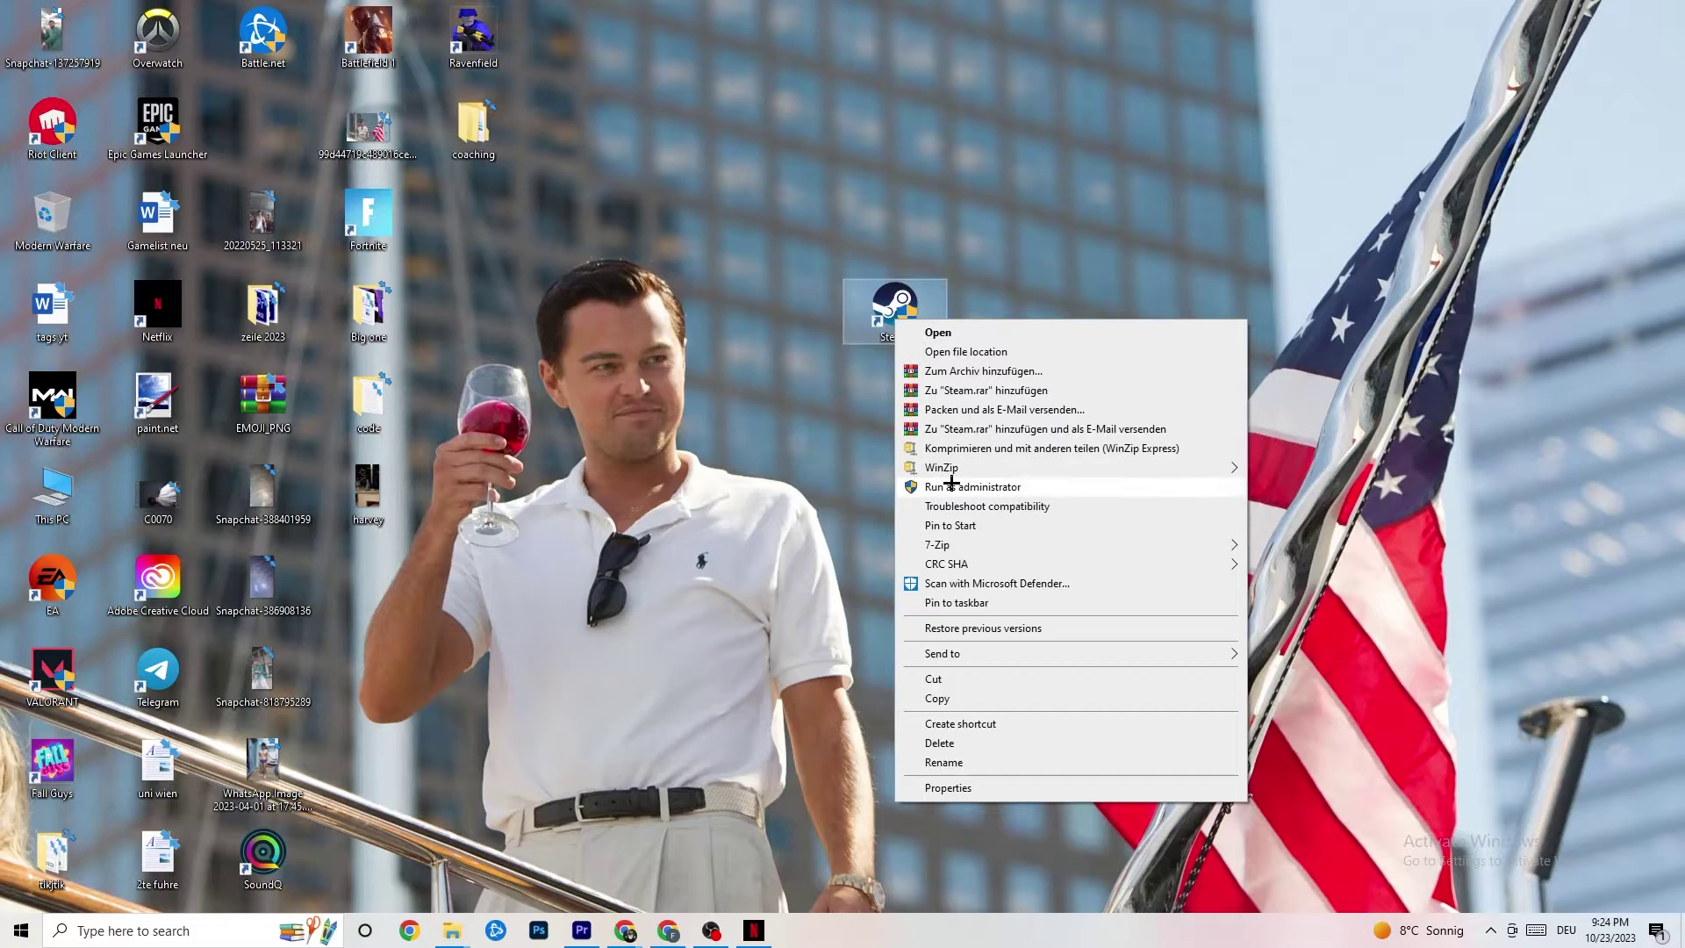
click(729, 441)
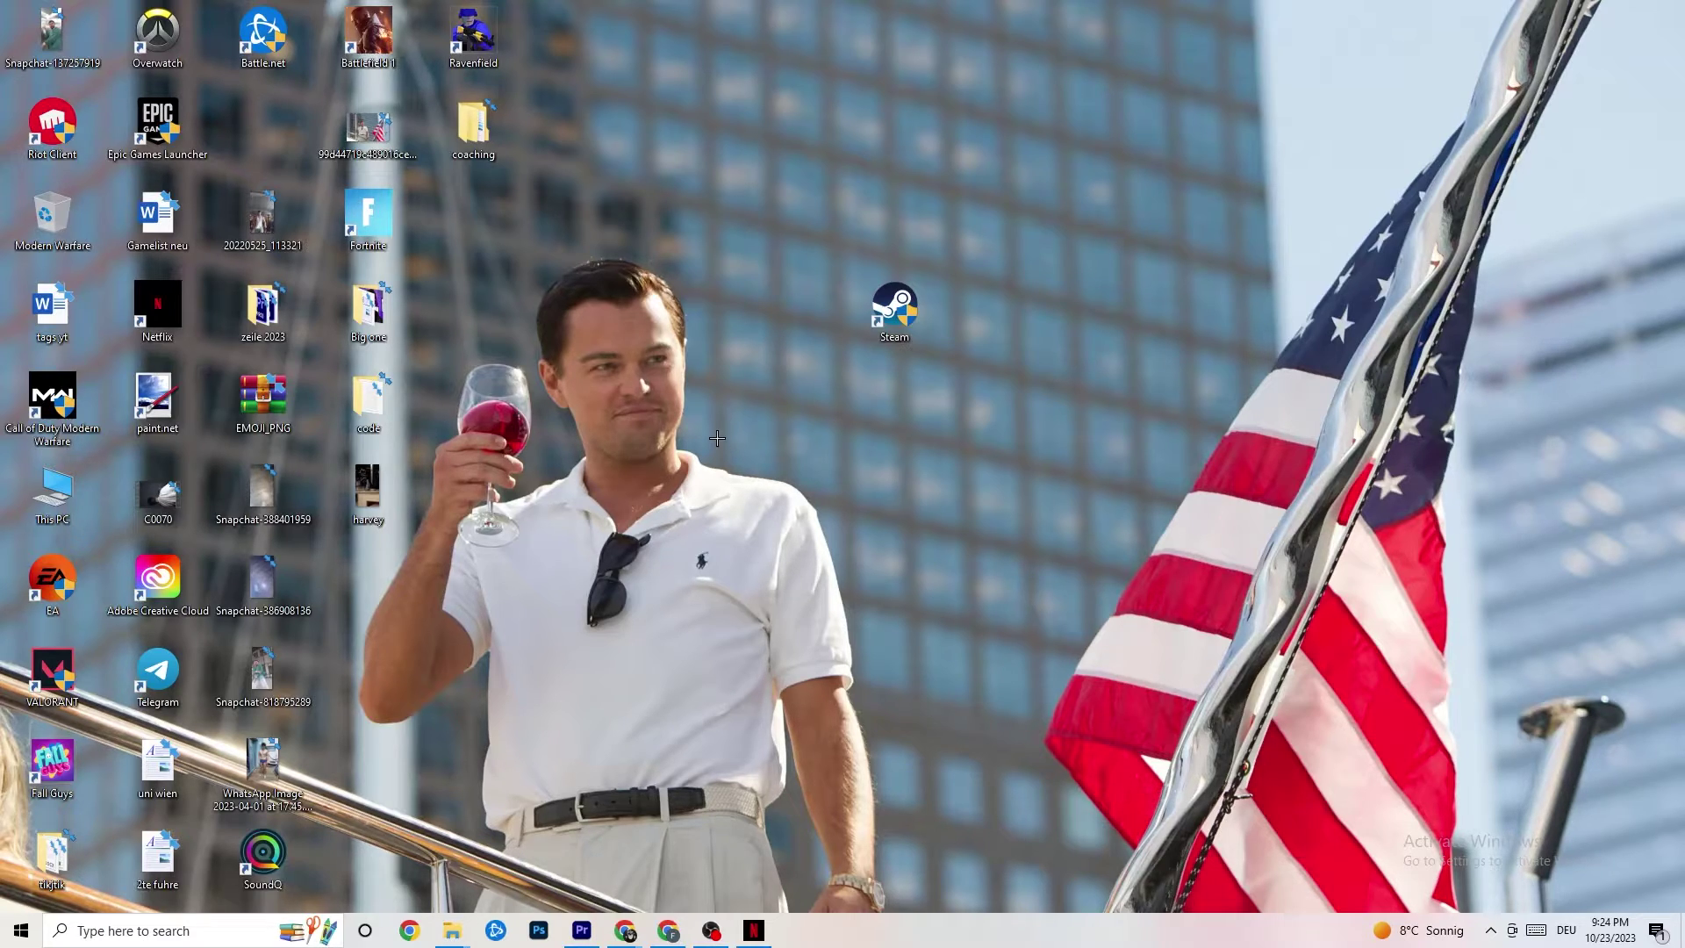
drag(885, 303, 780, 303)
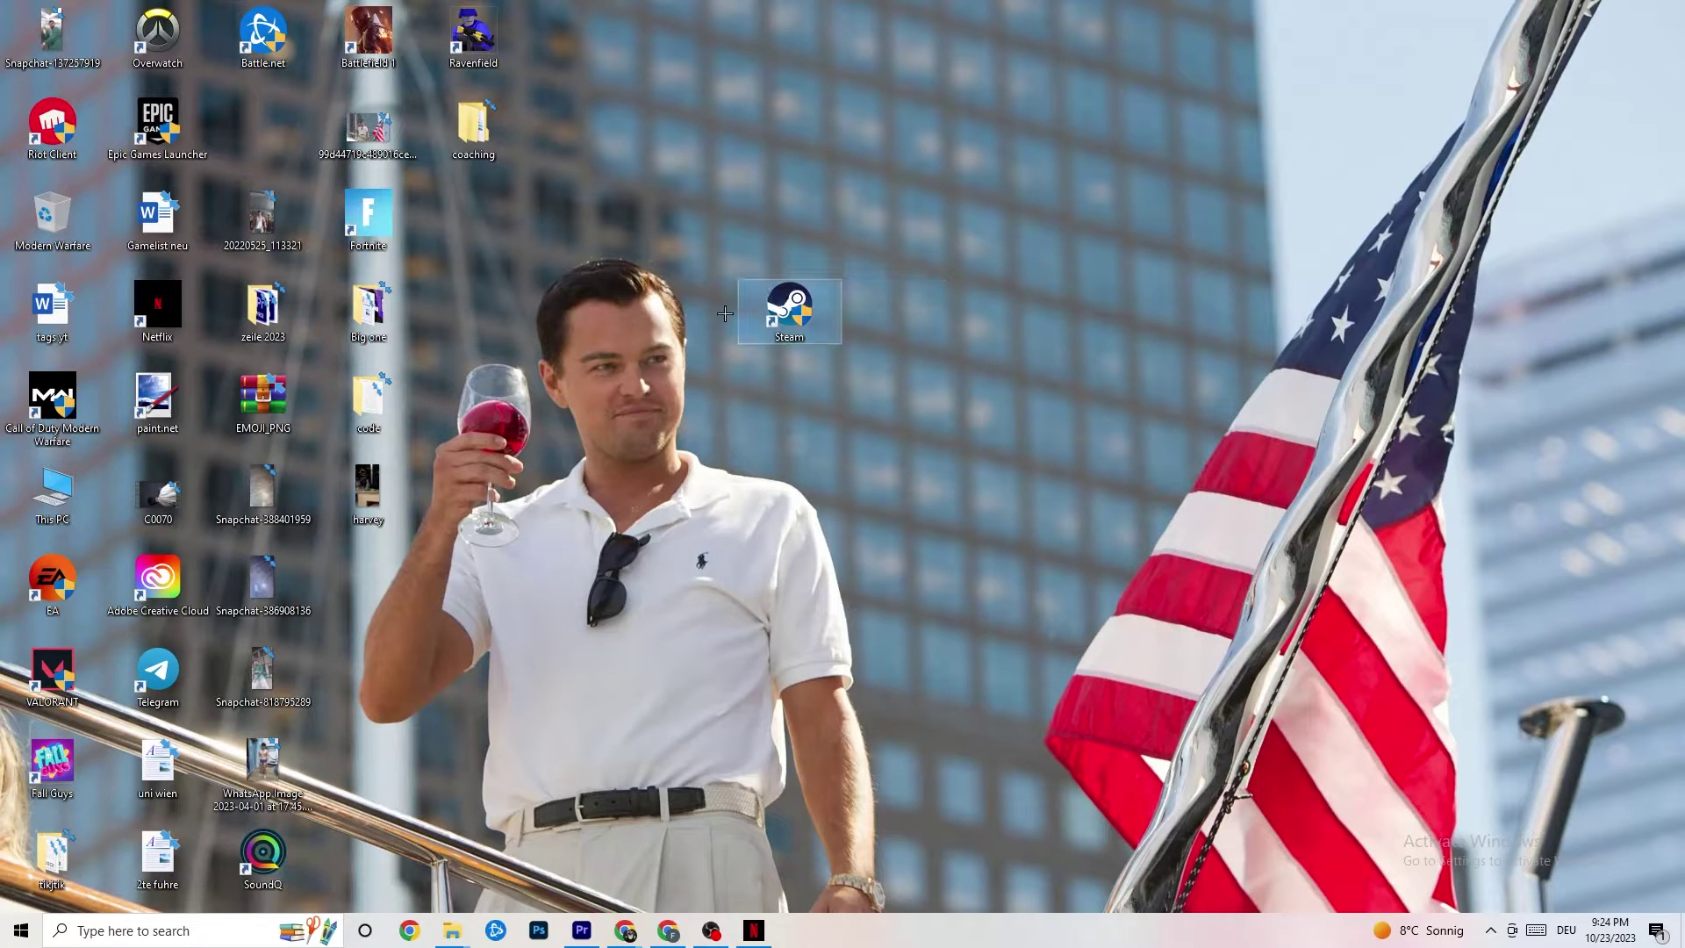
right_click(776, 317)
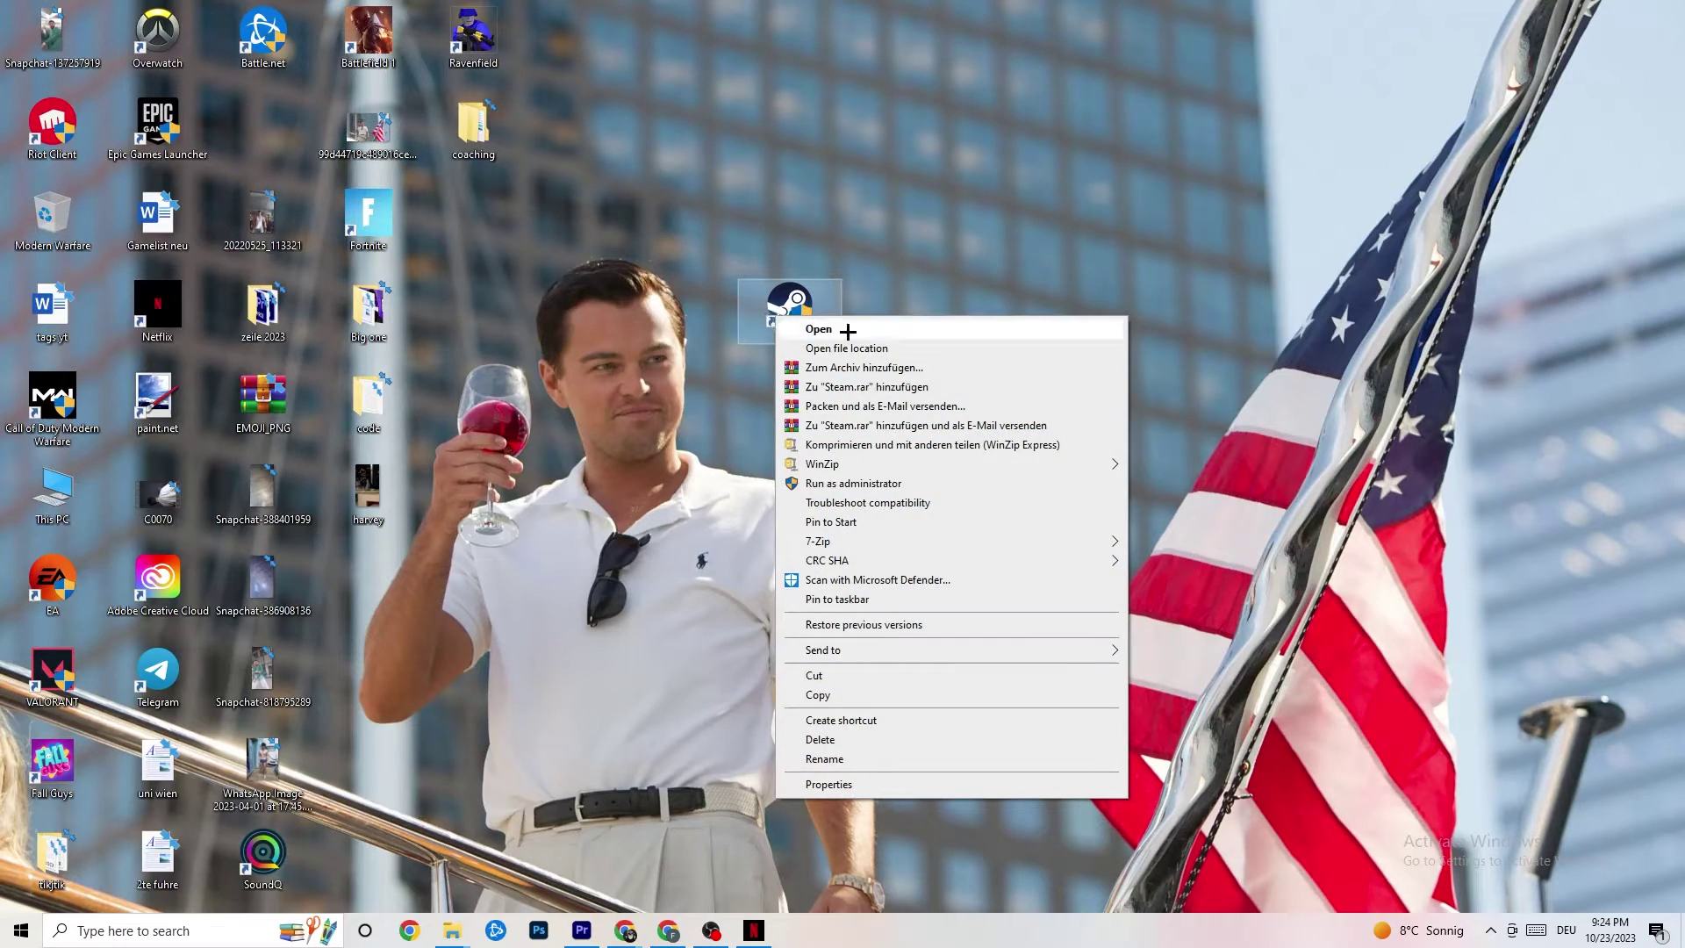
In Steam Properties, set compatibility mode to Windows 8 and enable Run as administrator.
click(858, 786)
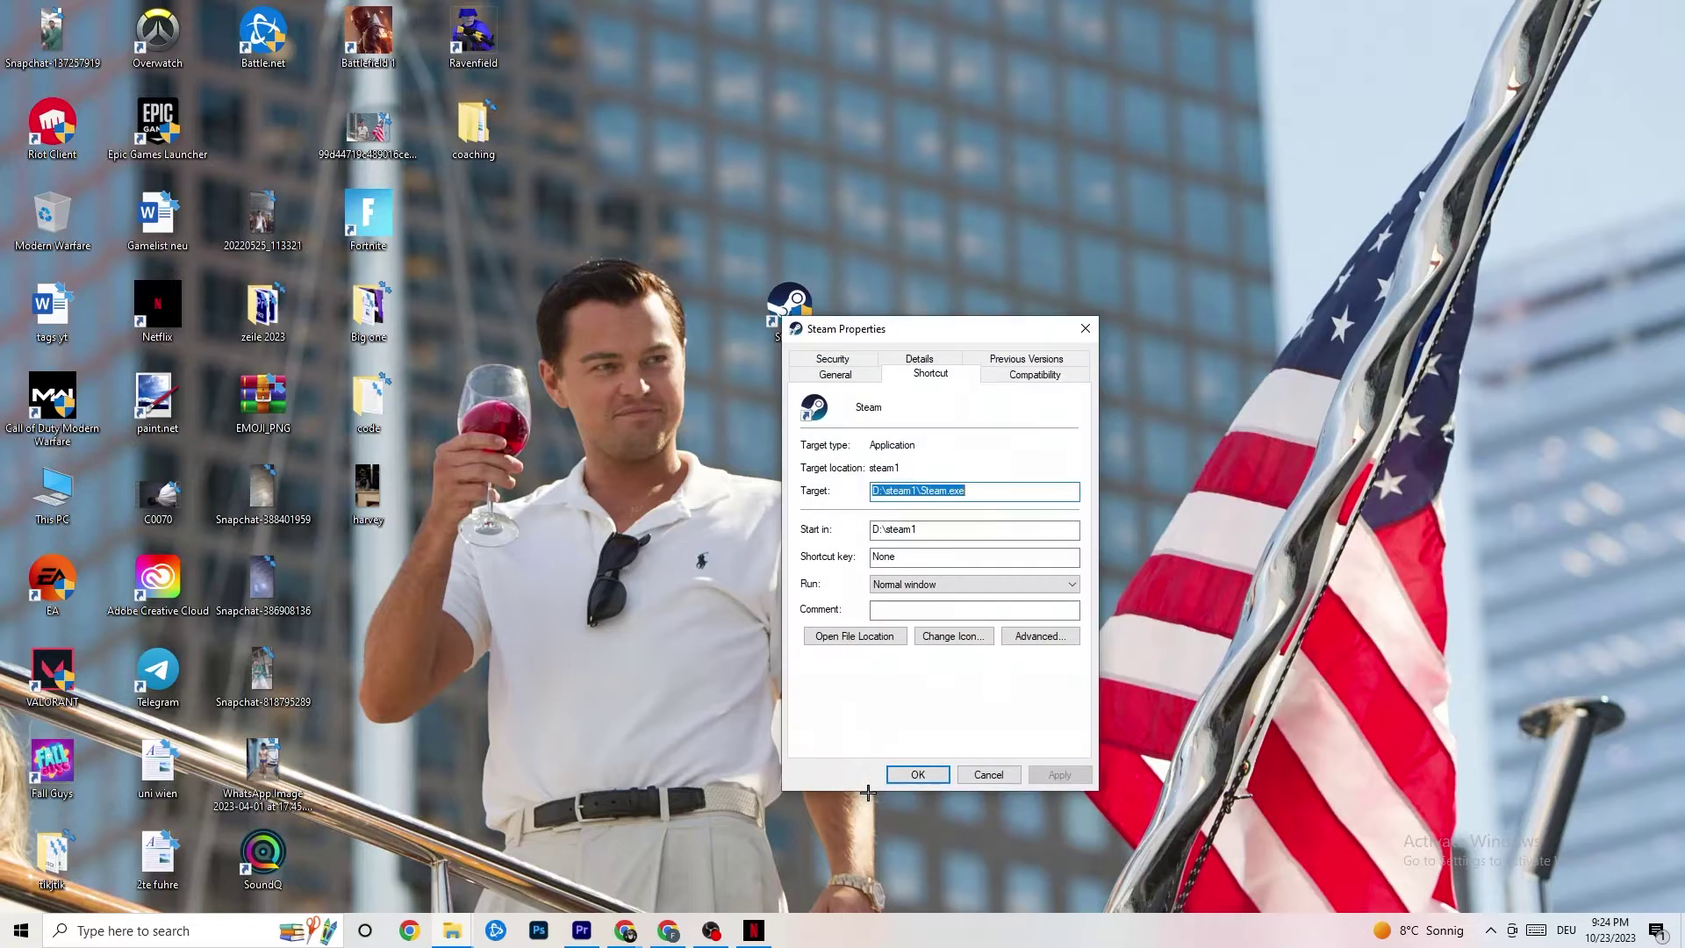
drag(914, 320, 671, 79)
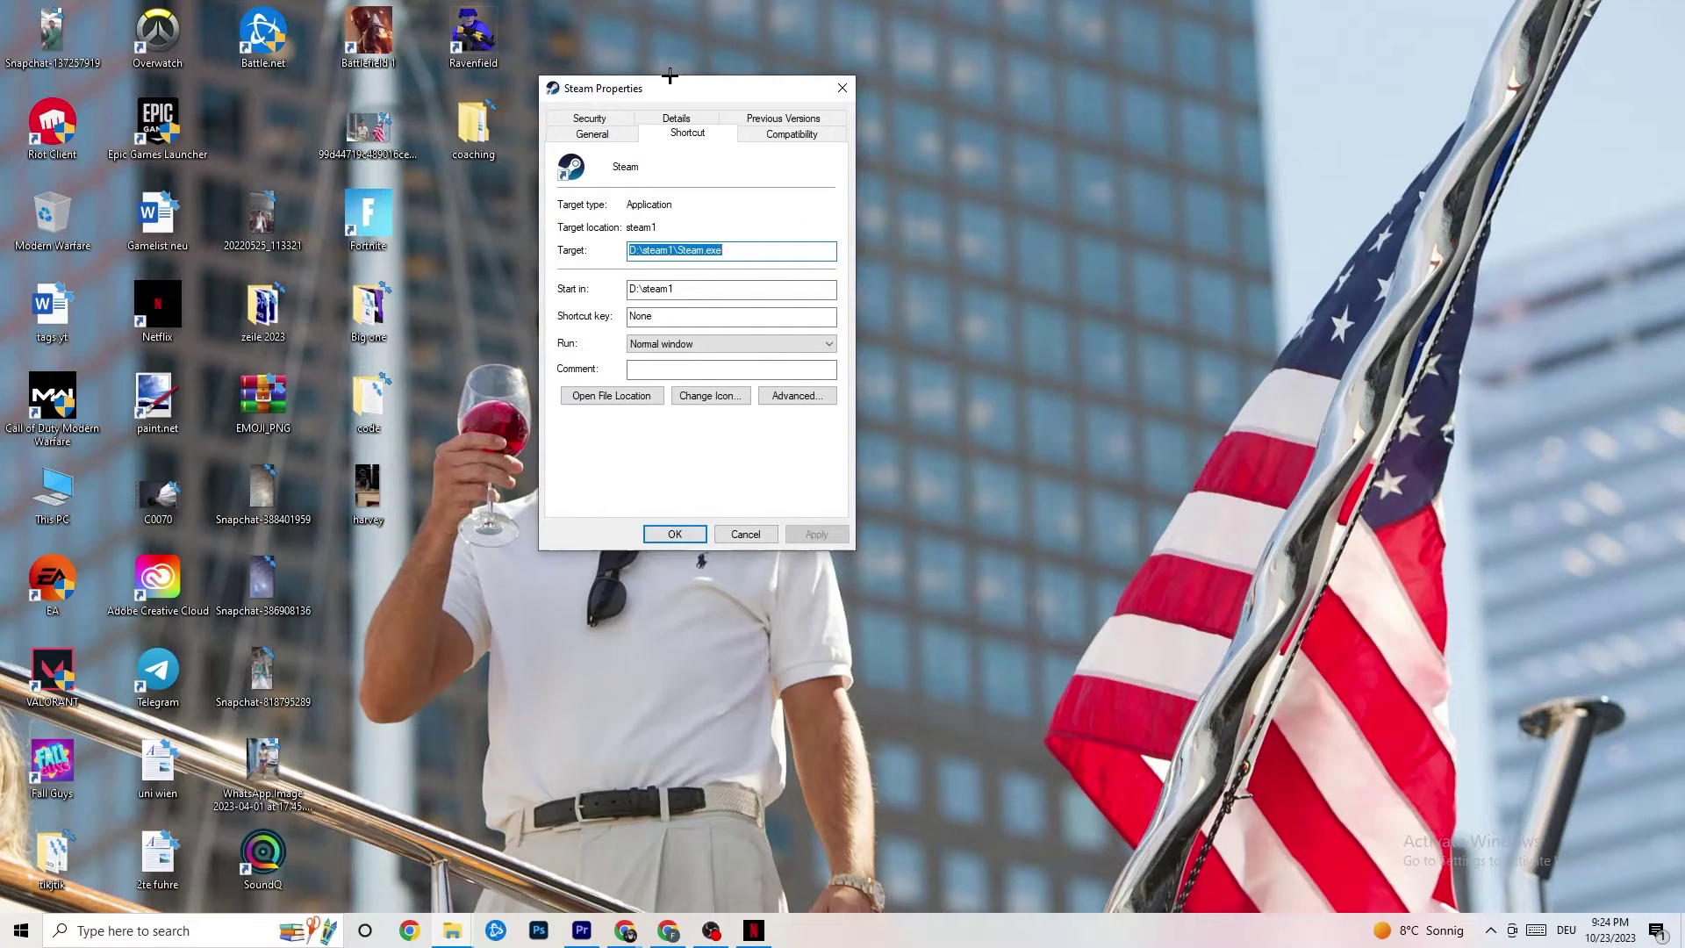
click(771, 133)
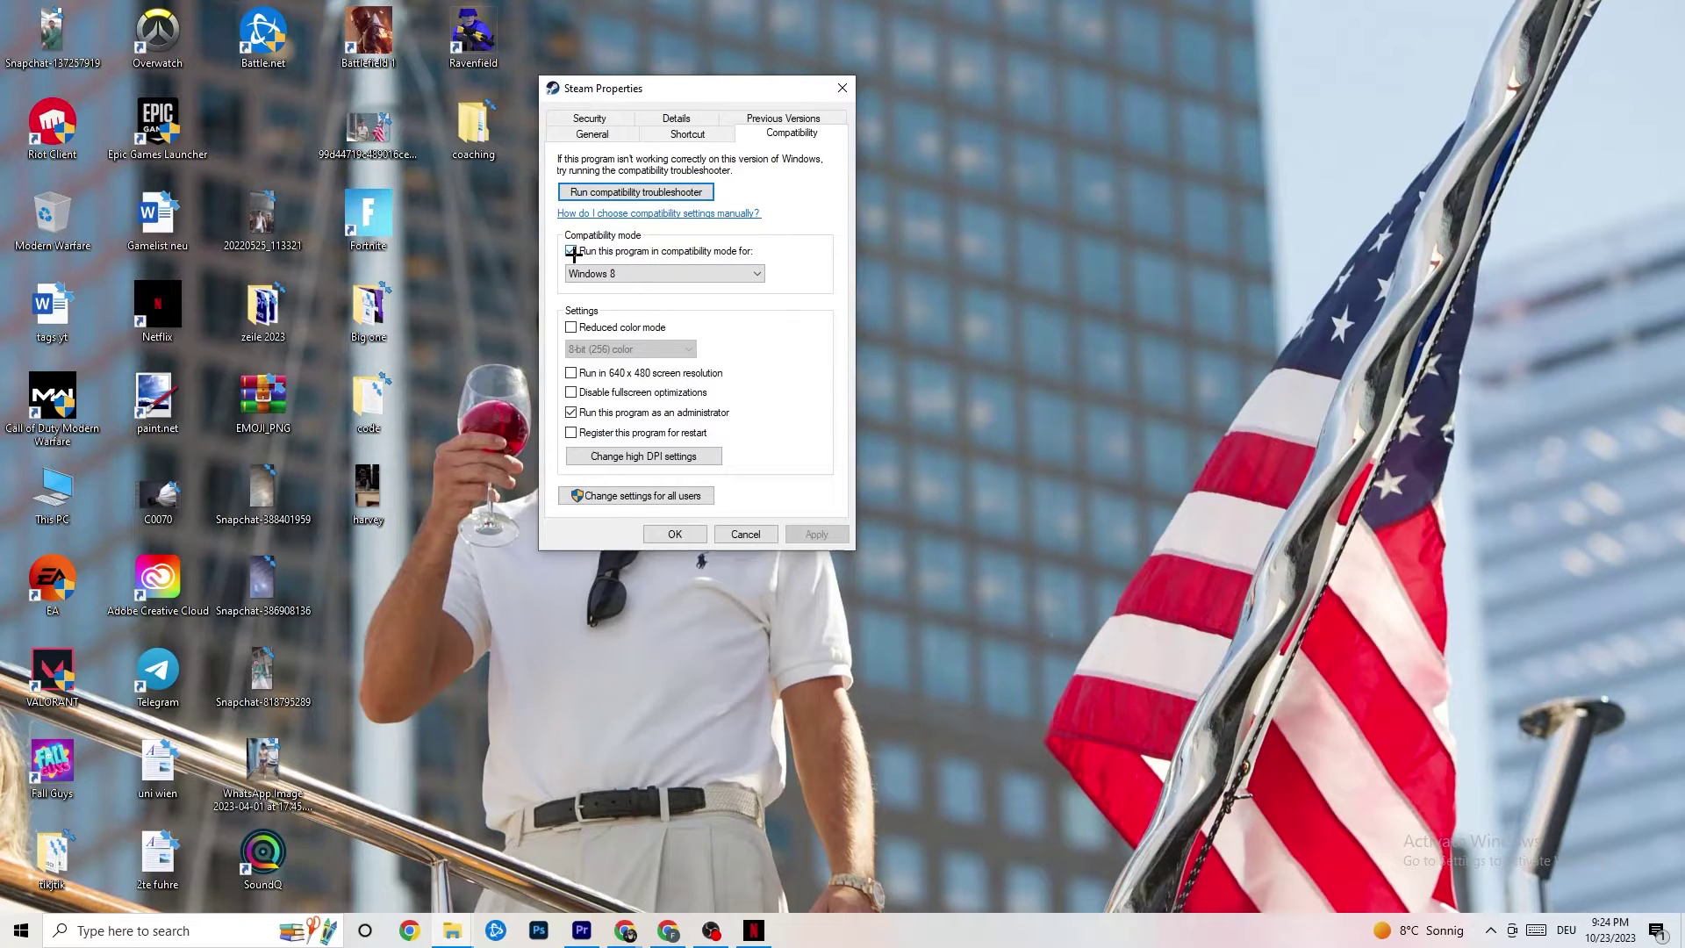
click(728, 273)
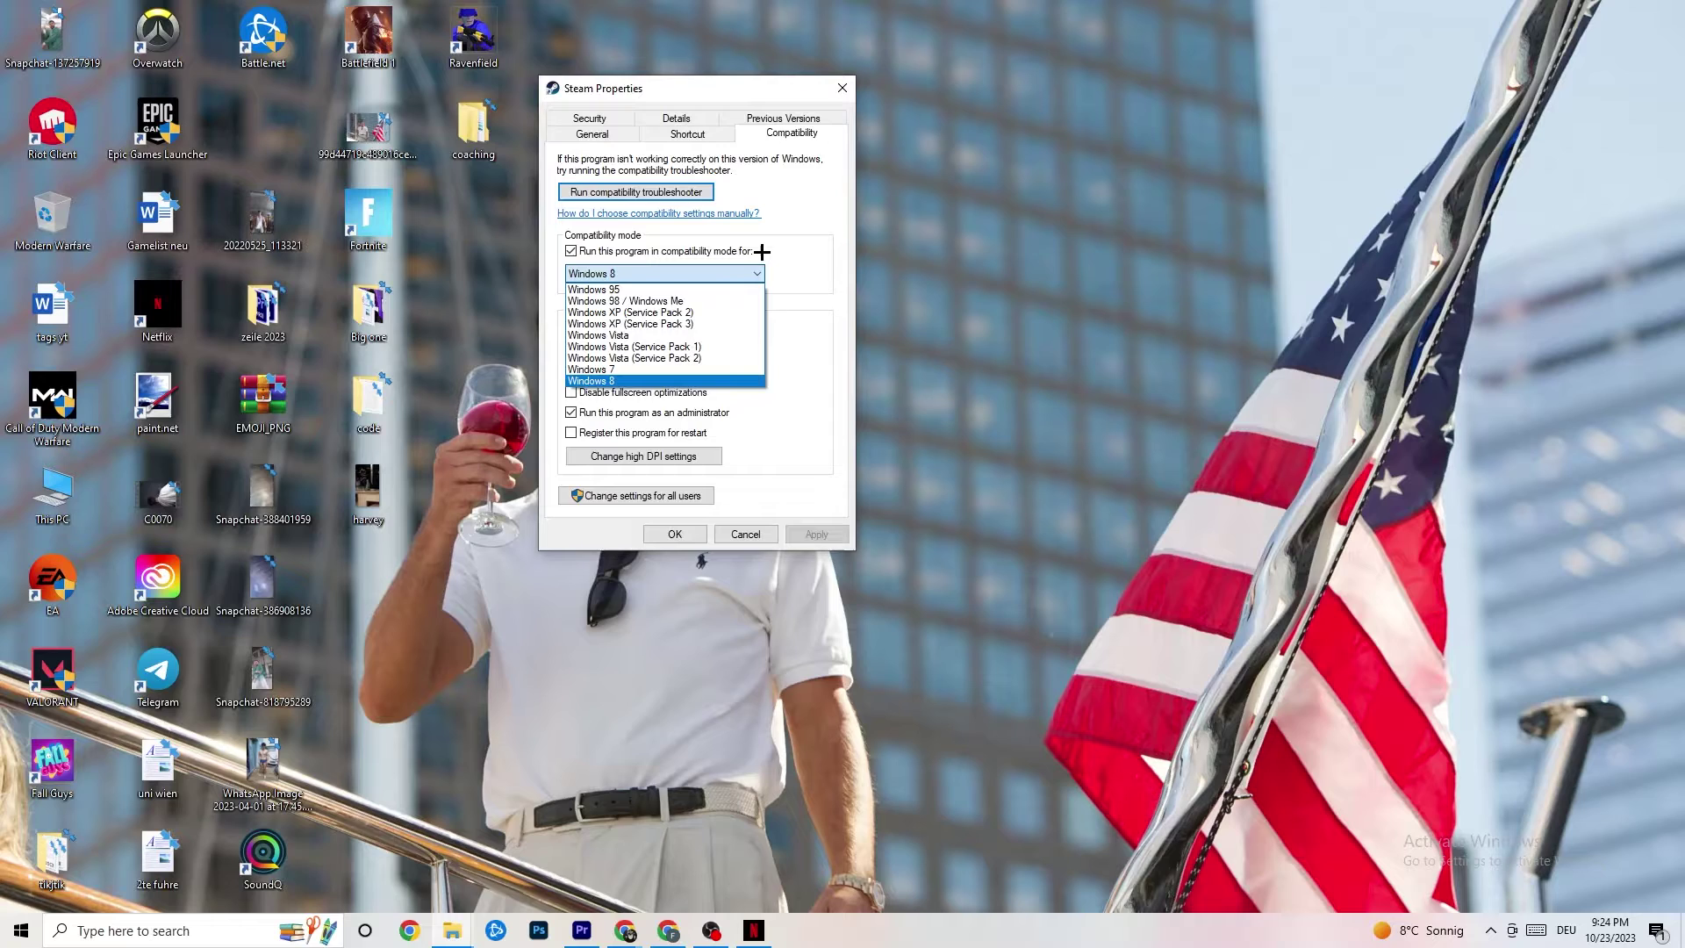
click(762, 252)
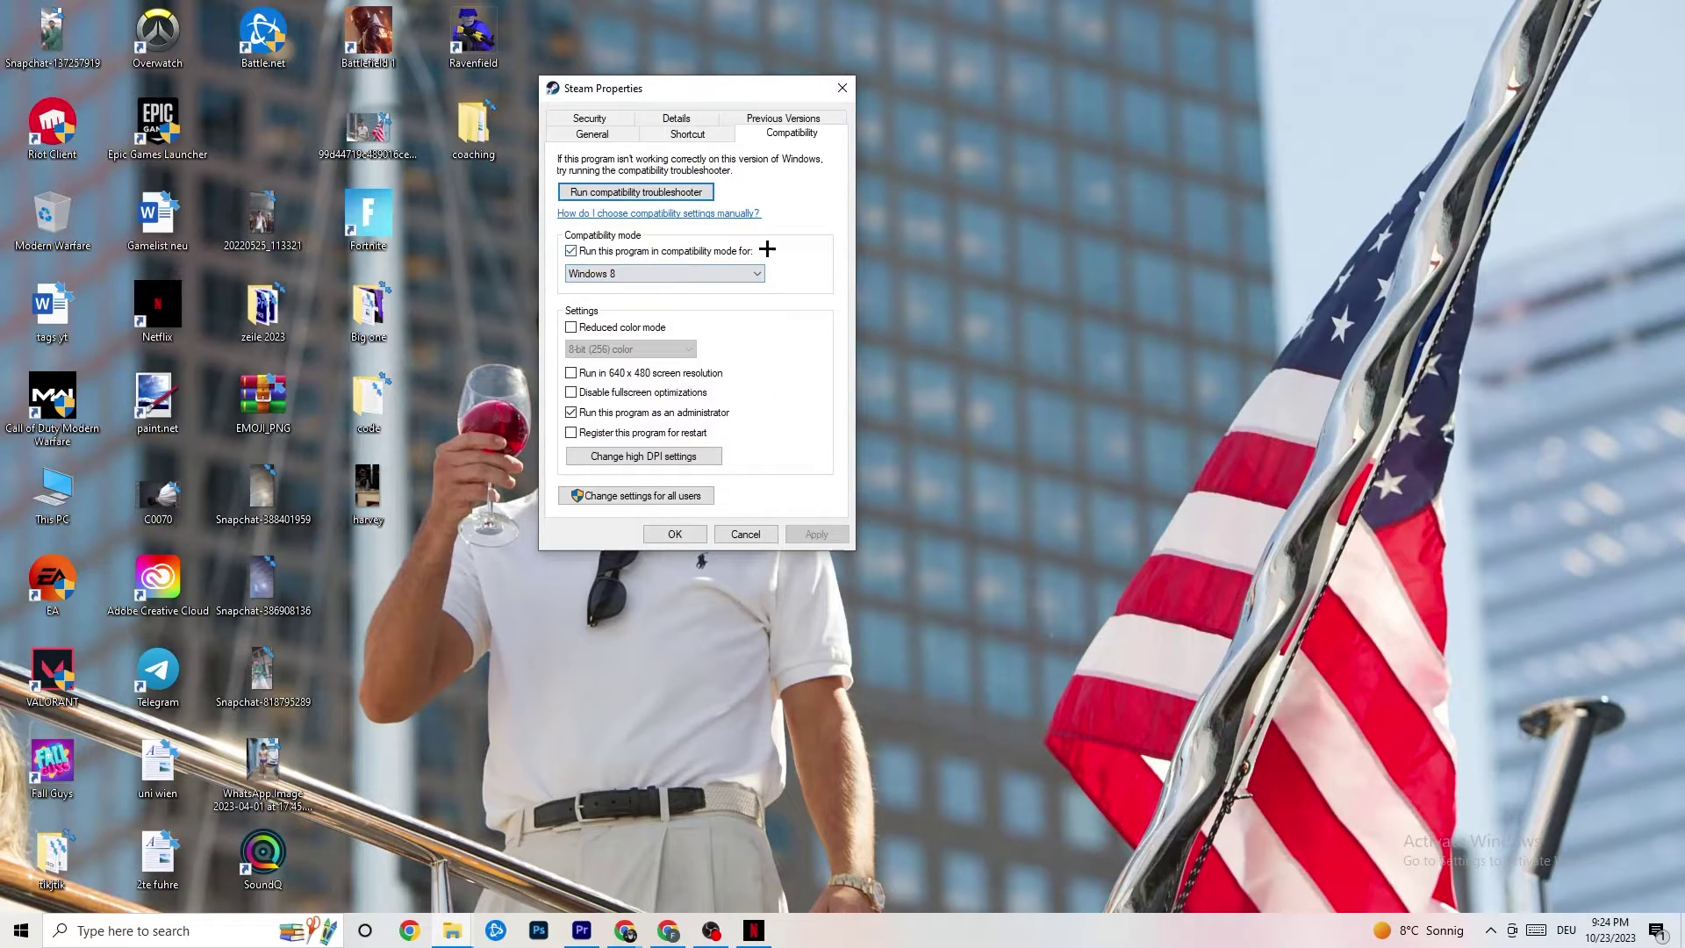